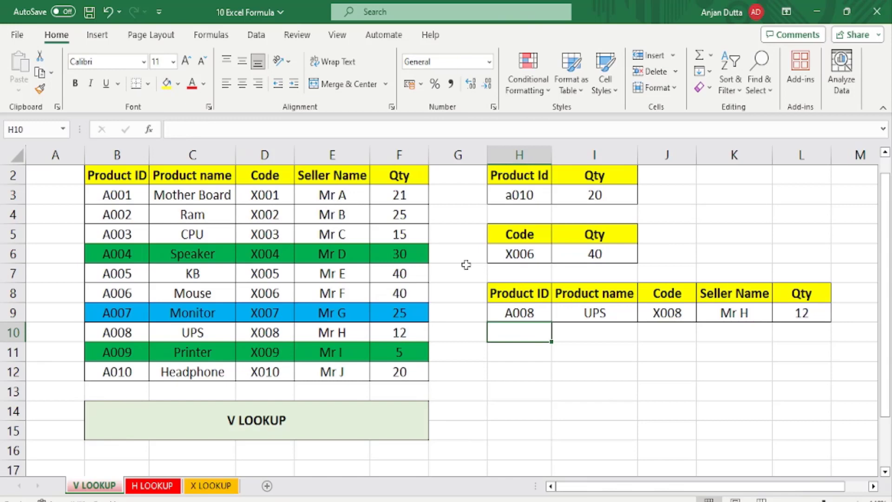
Look through the V LOOKUP, H LOOKUP and X LOOKUP sheets, examining the product ID column and the 1st Year row.
{"action": "left_click", "coordinate": [153, 486]}
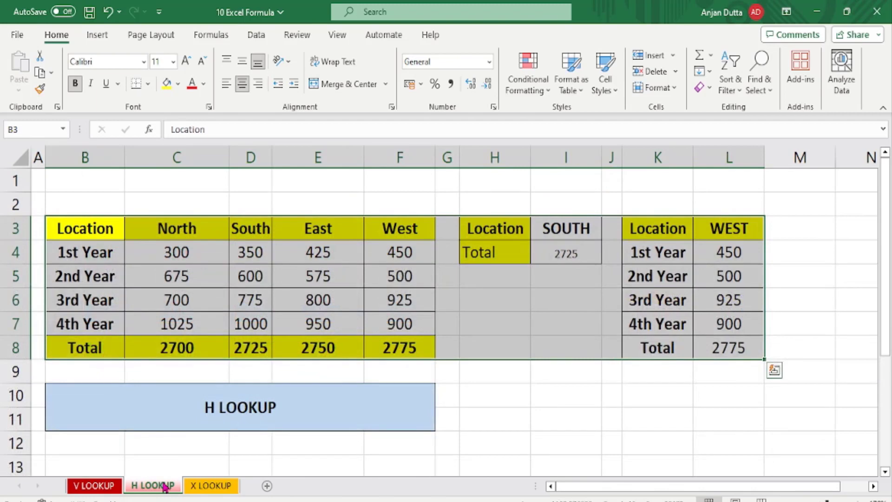
{"action": "left_click", "coordinate": [583, 409]}
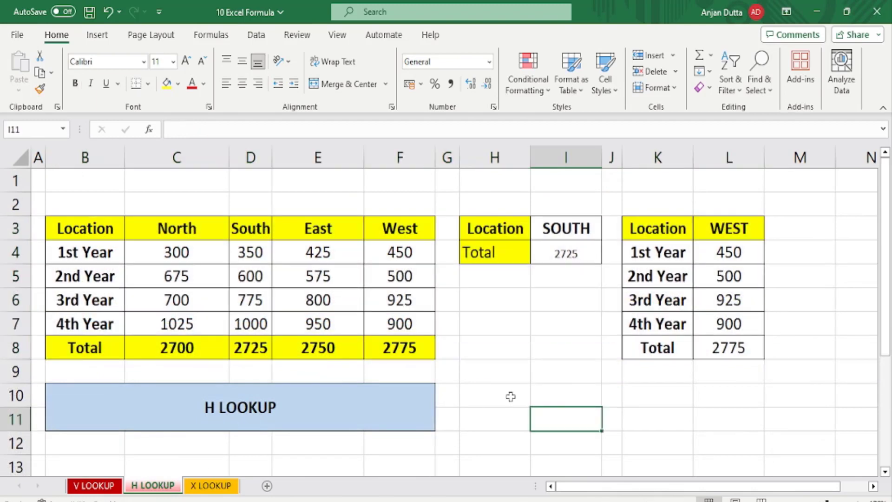
{"action": "left_click", "coordinate": [97, 487]}
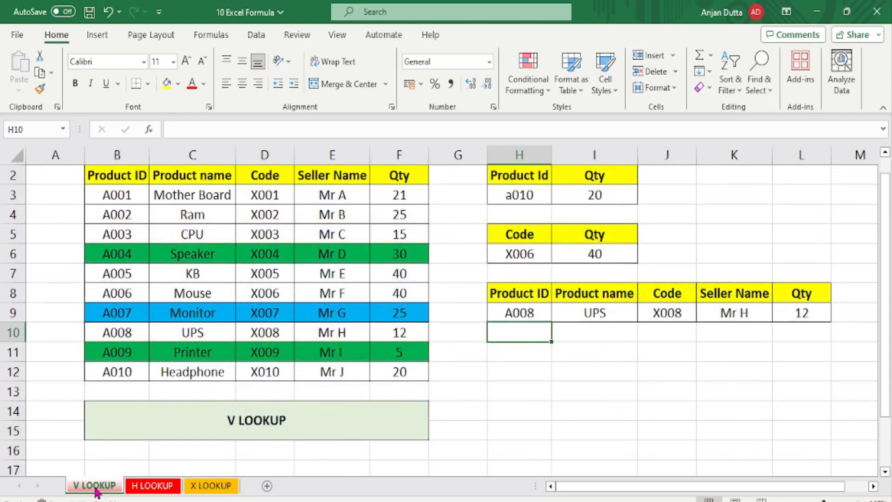
{"action": "left_click_drag", "start_coordinate": [117, 197], "coordinate": [114, 371]}
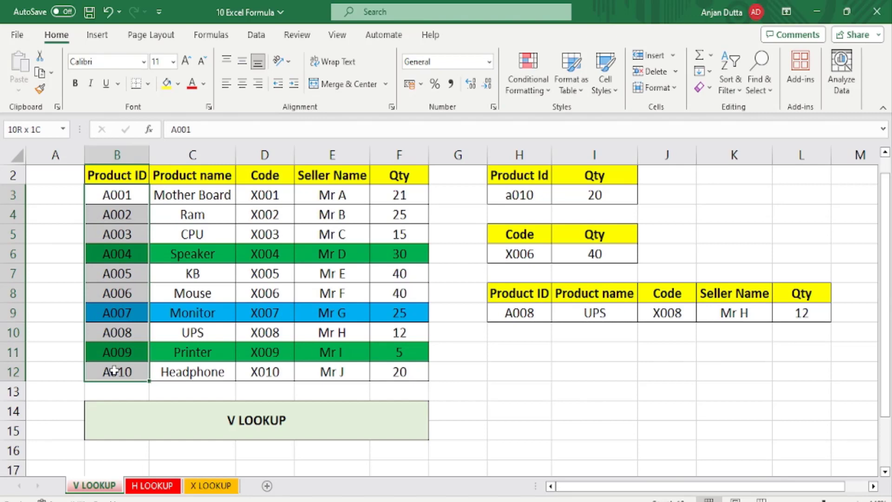
{"action": "left_click_drag", "start_coordinate": [121, 196], "coordinate": [120, 371]}
{"action": "left_click", "coordinate": [152, 486]}
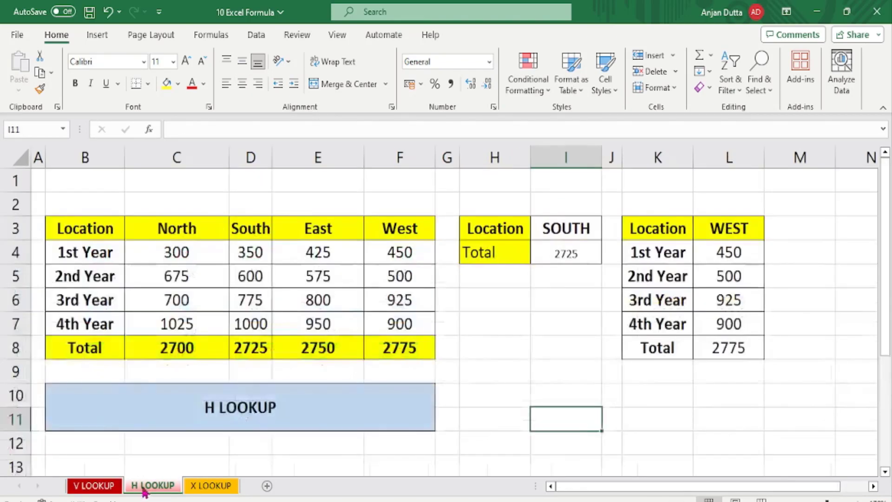
{"action": "left_click_drag", "start_coordinate": [91, 253], "coordinate": [406, 263]}
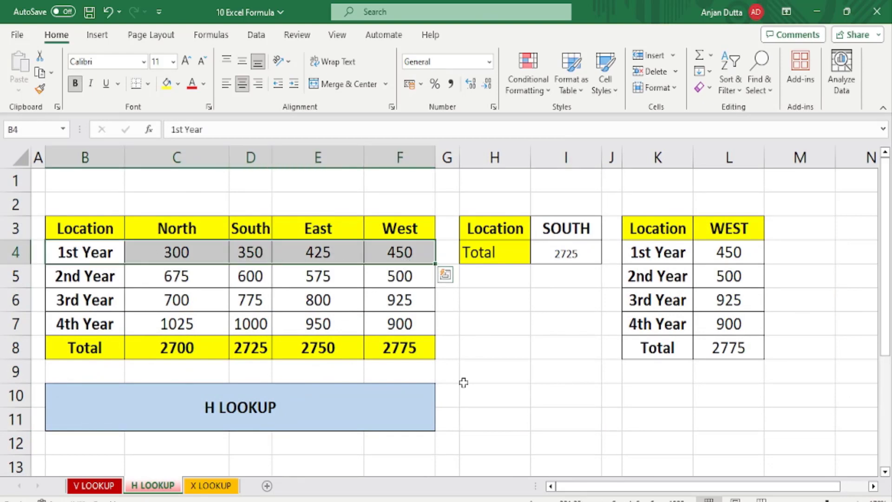
{"action": "left_click", "coordinate": [251, 458]}
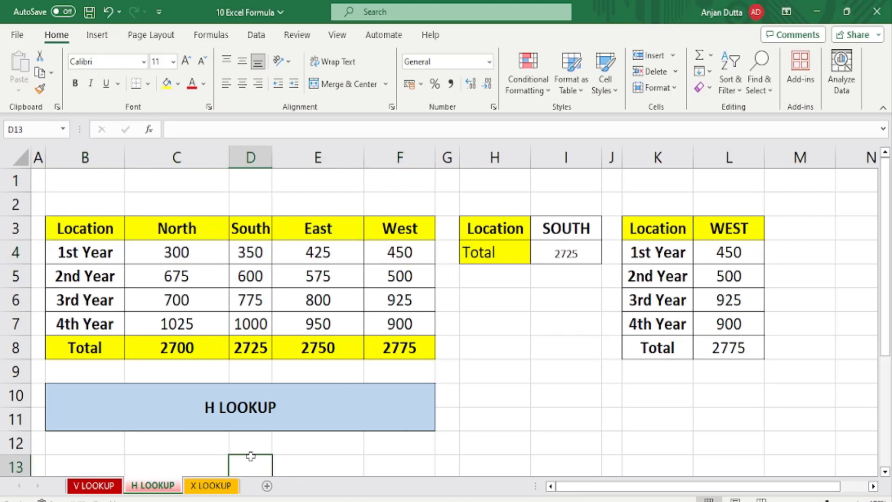
{"action": "left_click", "coordinate": [206, 488]}
{"action": "left_click", "coordinate": [442, 360]}
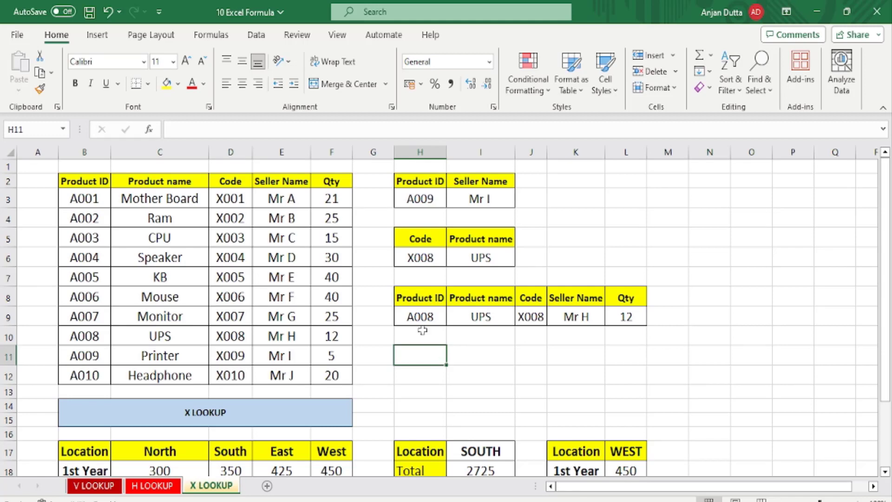
Examine the Qty lookups by product ID and by code and the full-record lookup headers on the V LOOKUP sheet.
{"action": "left_click", "coordinate": [94, 485]}
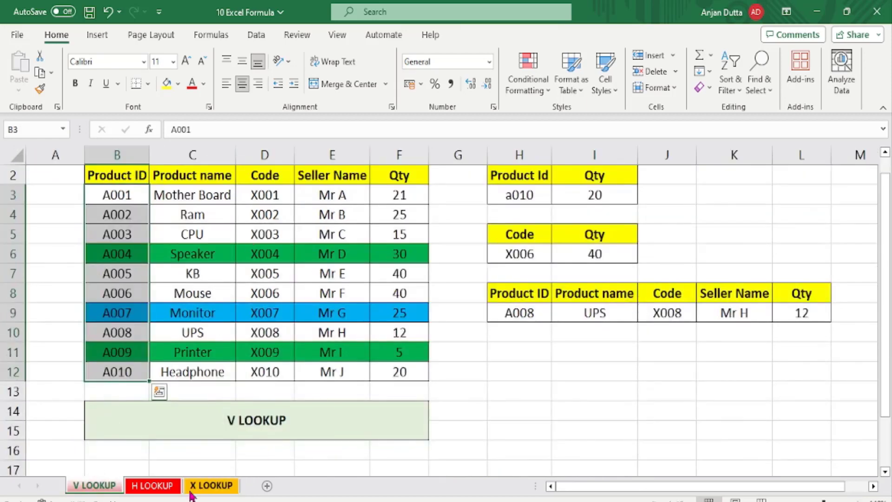
{"action": "left_click", "coordinate": [211, 485]}
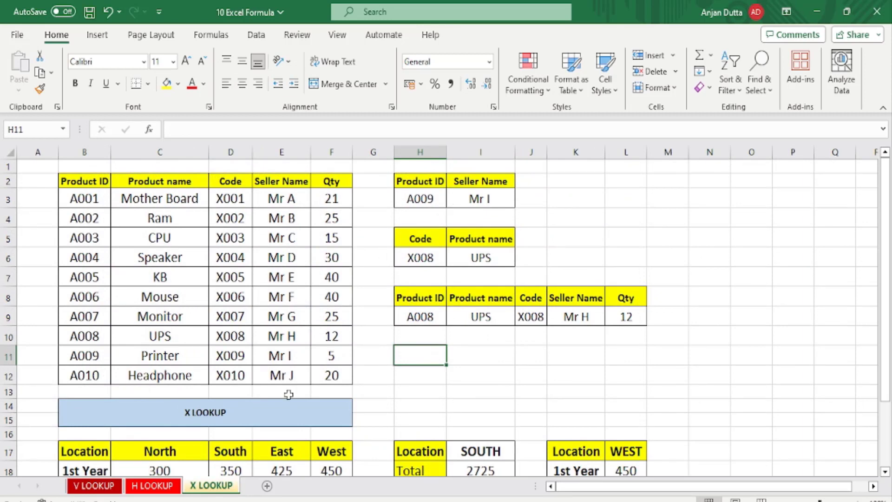
{"action": "left_click", "coordinate": [95, 485]}
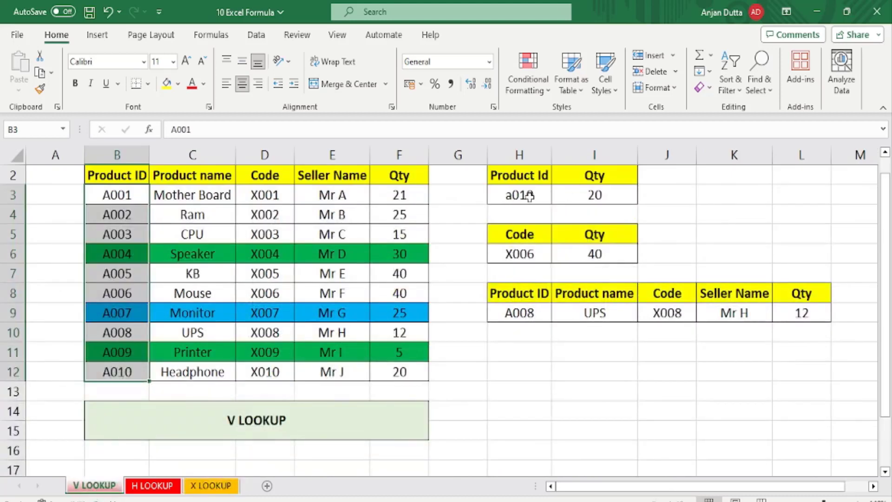
{"action": "left_click", "coordinate": [588, 195]}
{"action": "left_click", "coordinate": [525, 251]}
{"action": "left_click", "coordinate": [574, 250]}
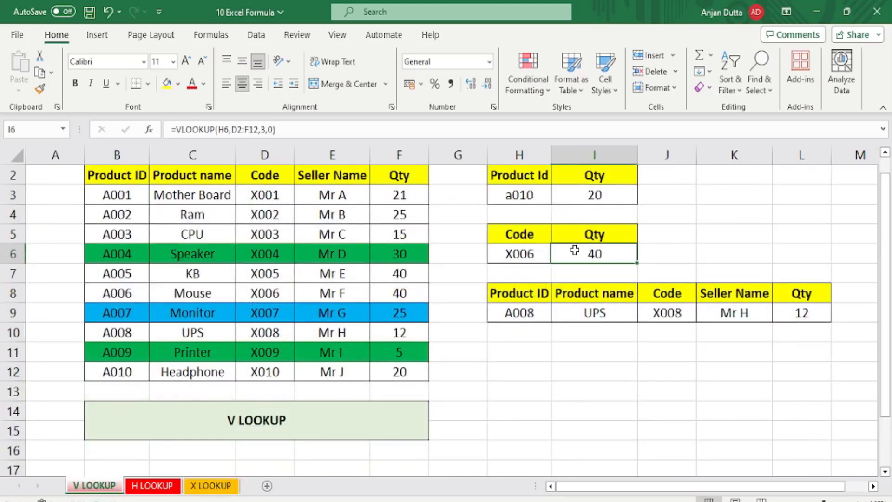
{"action": "left_click_drag", "start_coordinate": [497, 297], "coordinate": [758, 293]}
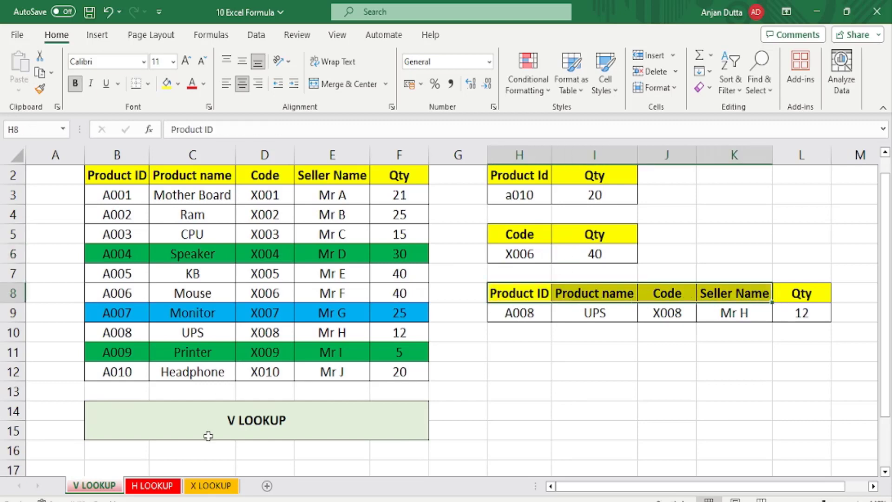
Examine the Seller Name lookup in I3 and the Product name lookup in I6 on the X LOOKUP sheet.
{"action": "left_click", "coordinate": [211, 486]}
{"action": "left_click", "coordinate": [425, 200]}
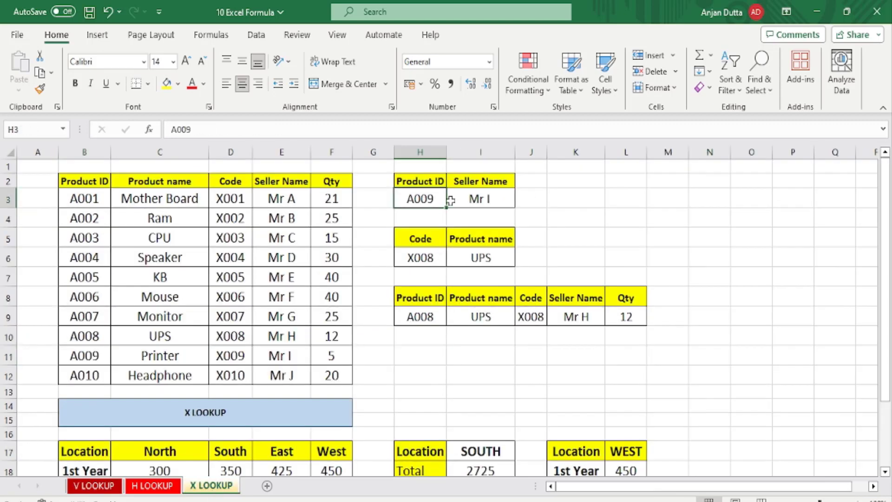
{"action": "left_click", "coordinate": [482, 199]}
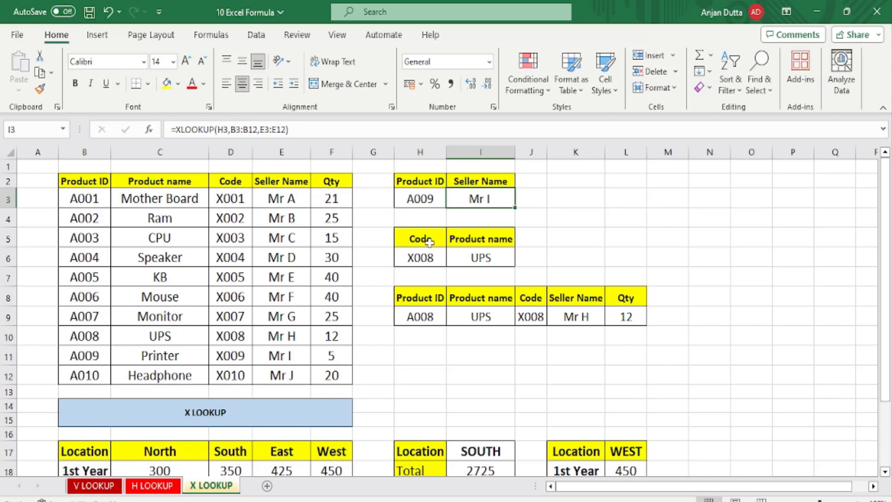
{"action": "left_click", "coordinate": [415, 262]}
{"action": "left_click", "coordinate": [480, 261]}
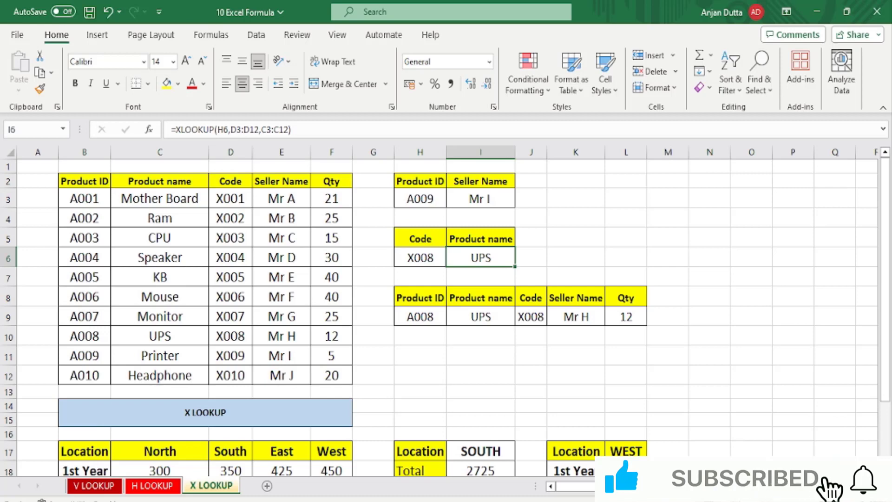
Inspect the Seller Name formula in I3 together with the Product ID and Seller Name columns it refers to.
{"action": "left_click", "coordinate": [847, 500]}
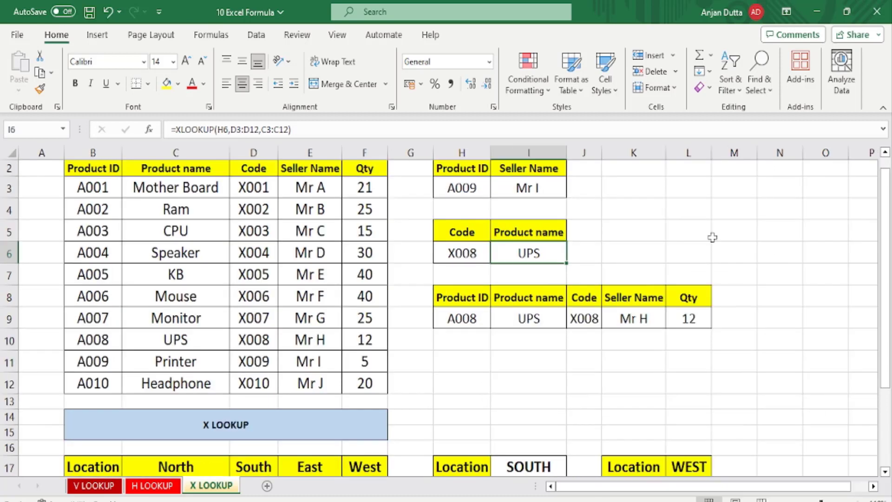
{"action": "left_click", "coordinate": [542, 185]}
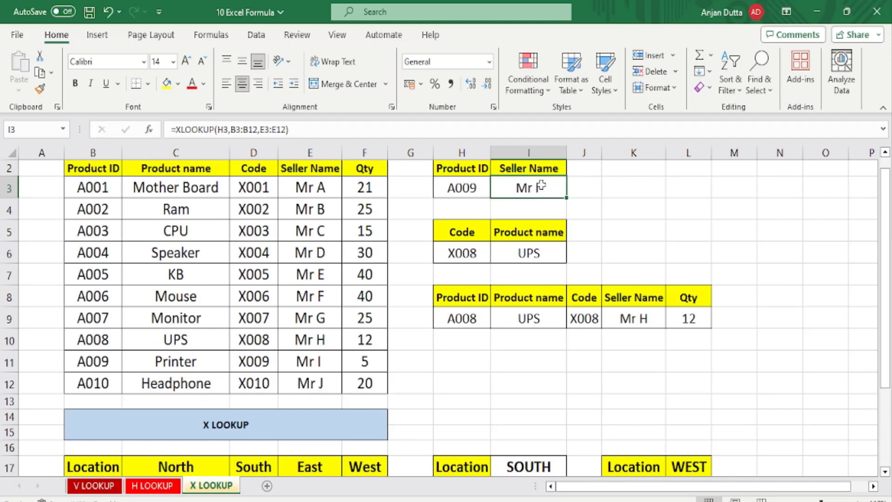
{"action": "left_click", "coordinate": [454, 168]}
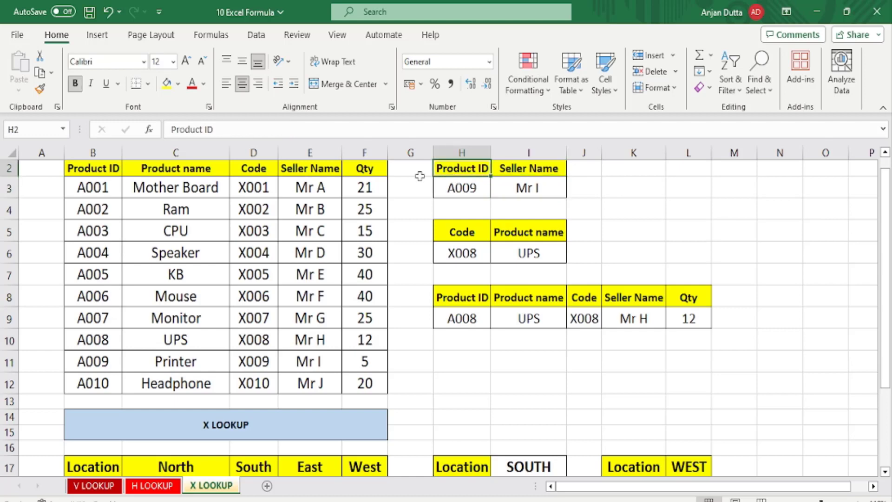
{"action": "left_click_drag", "start_coordinate": [96, 172], "coordinate": [91, 383]}
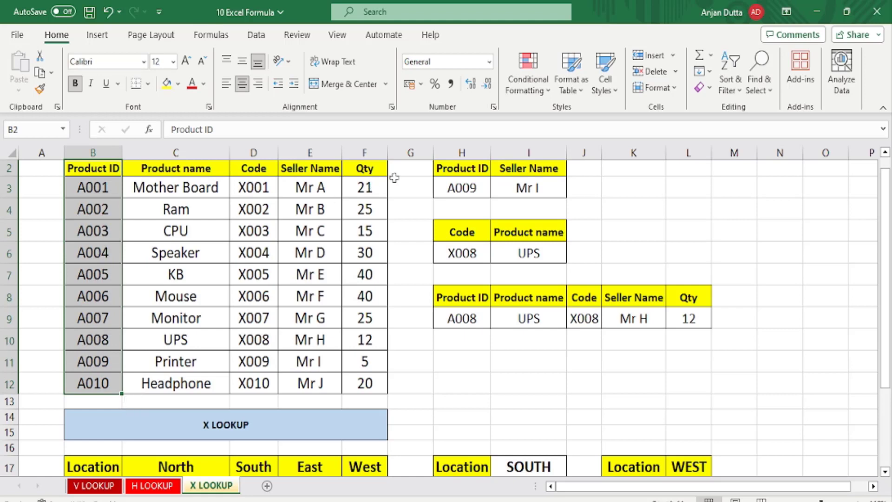
{"action": "left_click_drag", "start_coordinate": [314, 169], "coordinate": [313, 397]}
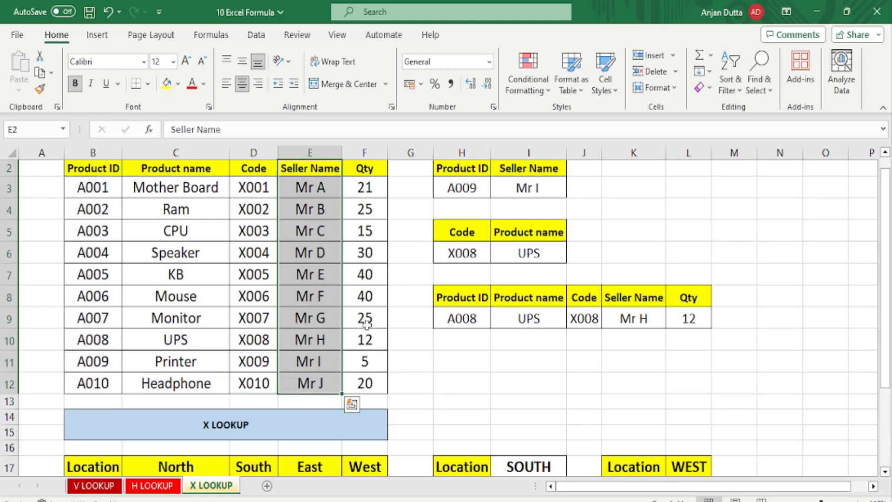
{"action": "left_click", "coordinate": [530, 186]}
{"action": "double_click", "coordinate": [530, 186]}
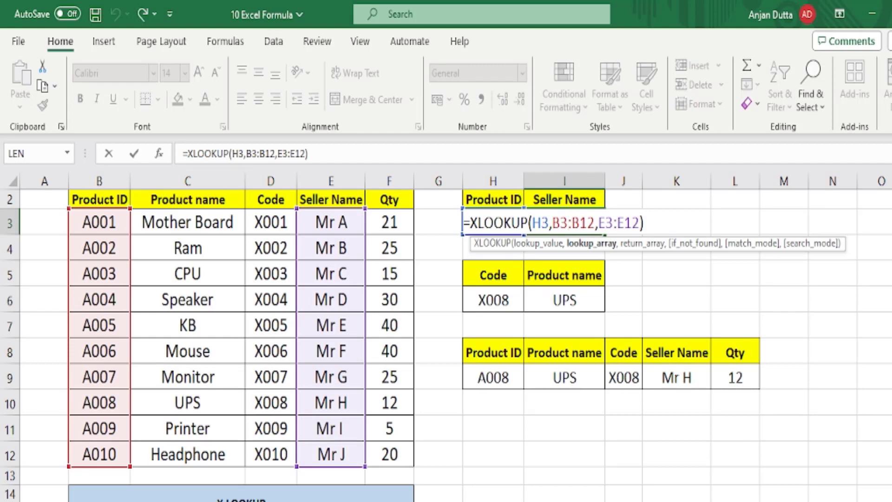
{"action": "key", "text": "ctrl+Return"}
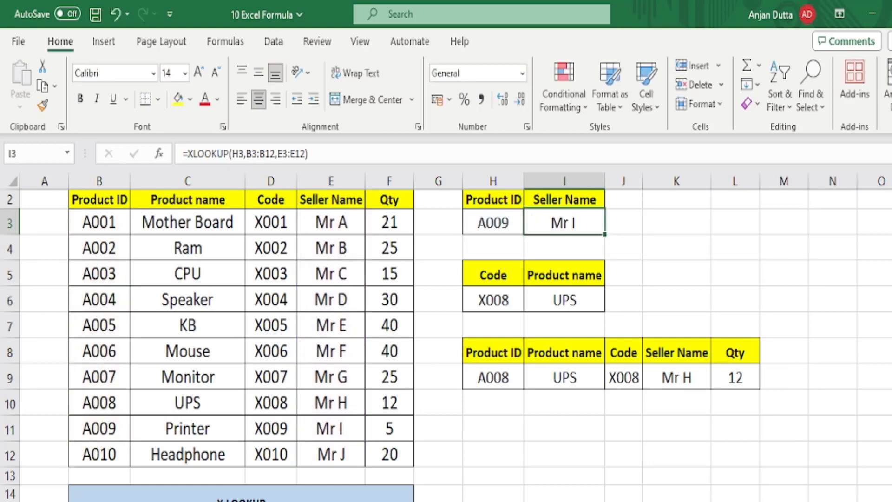
Enter the formula =XLOOKUP(H3,B3:B12,E3:E12) in cell I3 to return the seller name for the product ID.
{"action": "type", "text": "="}
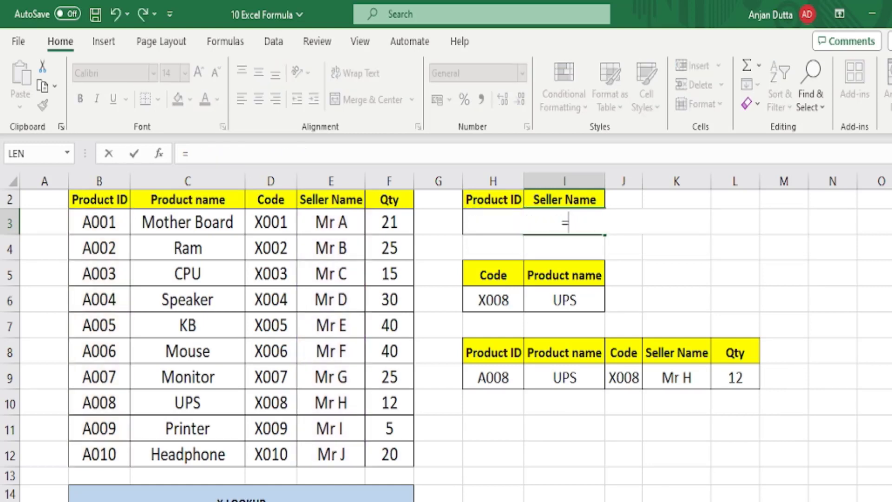
{"action": "type", "text": "xllokup("}
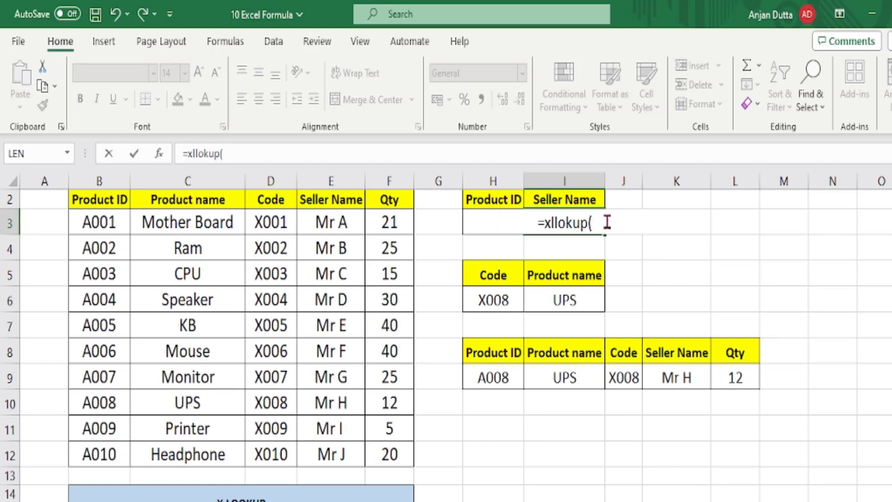
{"action": "type", "text": "H"}
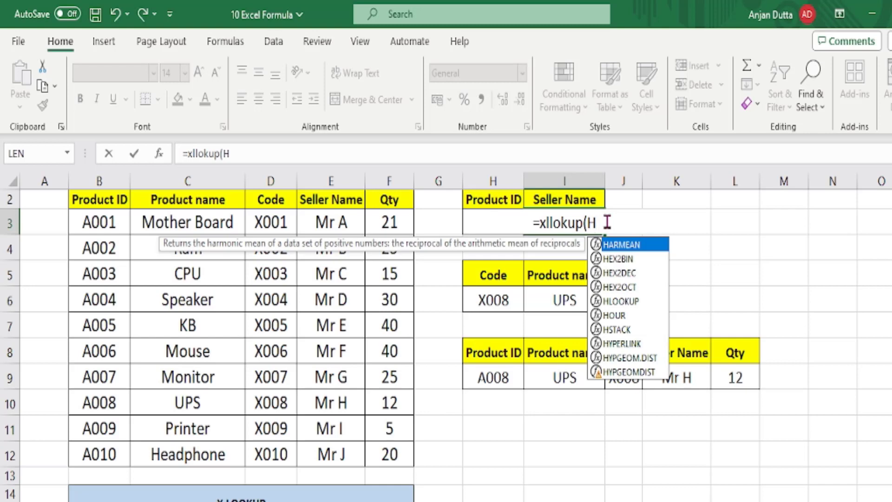
{"action": "type", "text": "3"}
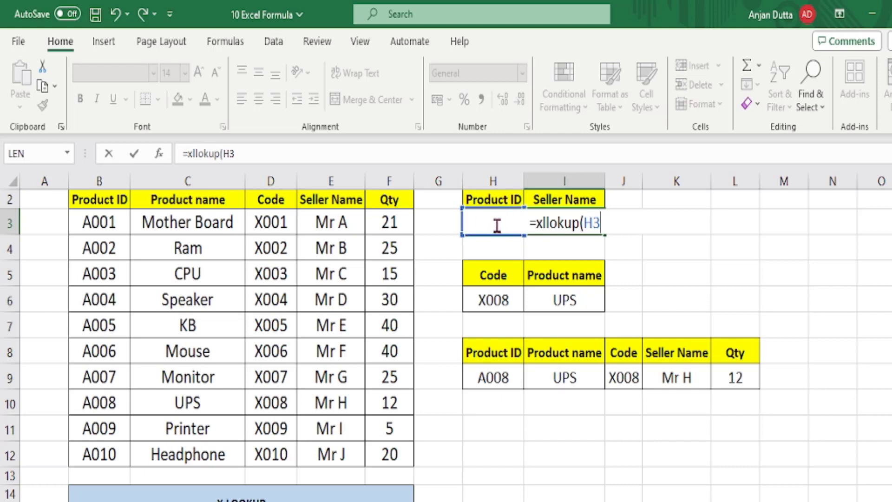
{"action": "type", "text": ","}
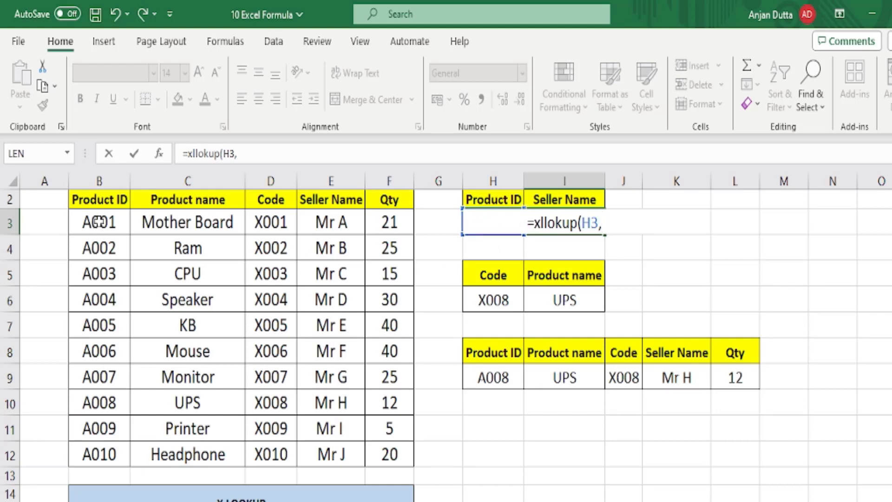
{"action": "left_click_drag", "start_coordinate": [99, 223], "coordinate": [108, 454]}
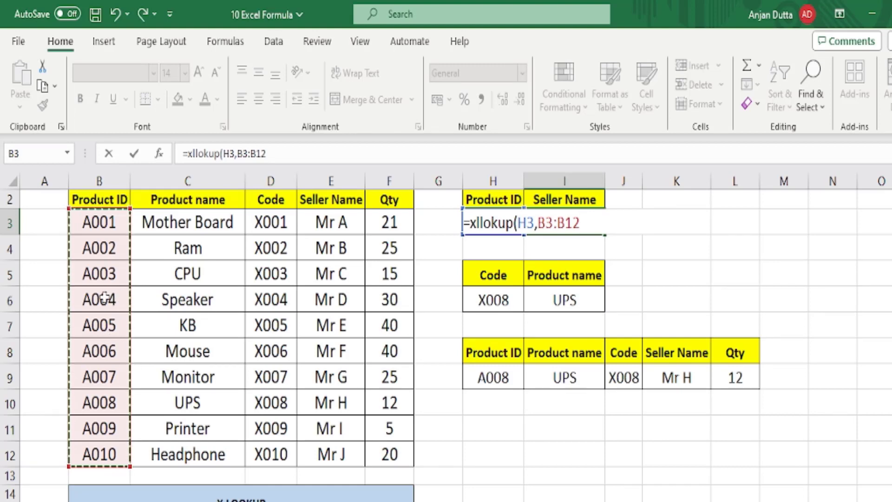
{"action": "type", "text": ","}
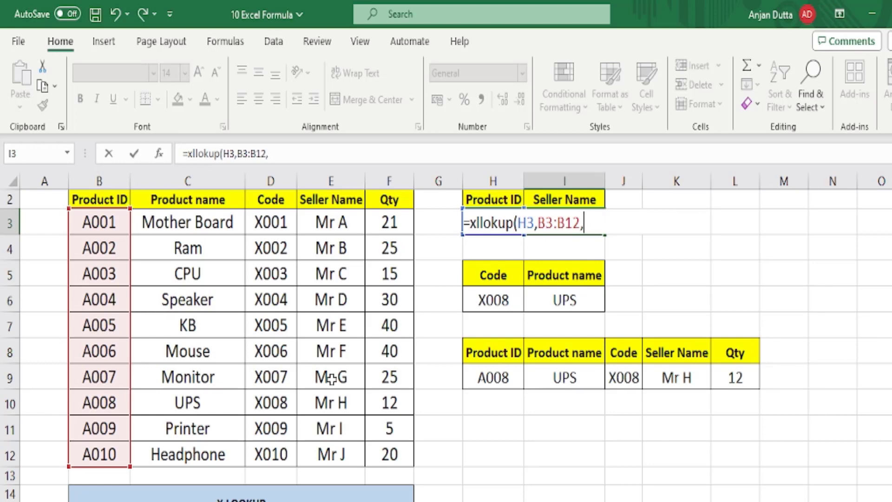
{"action": "left_click_drag", "start_coordinate": [335, 223], "coordinate": [334, 456]}
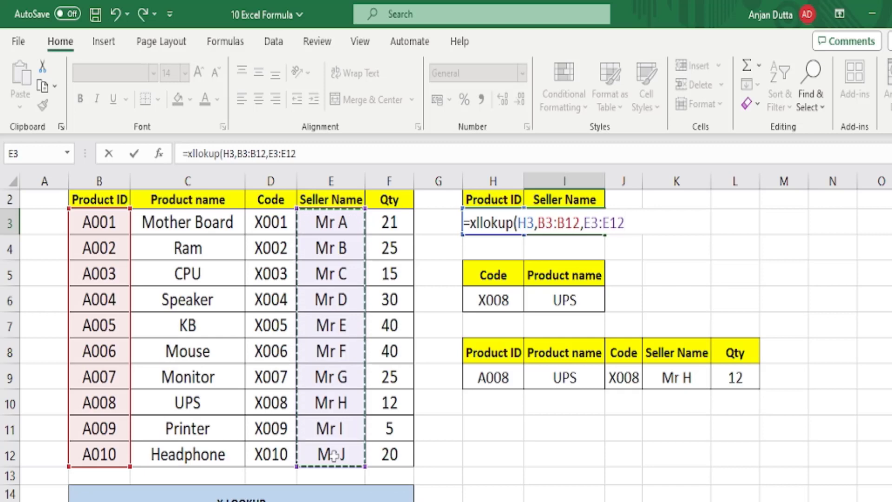
{"action": "type", "text": ")"}
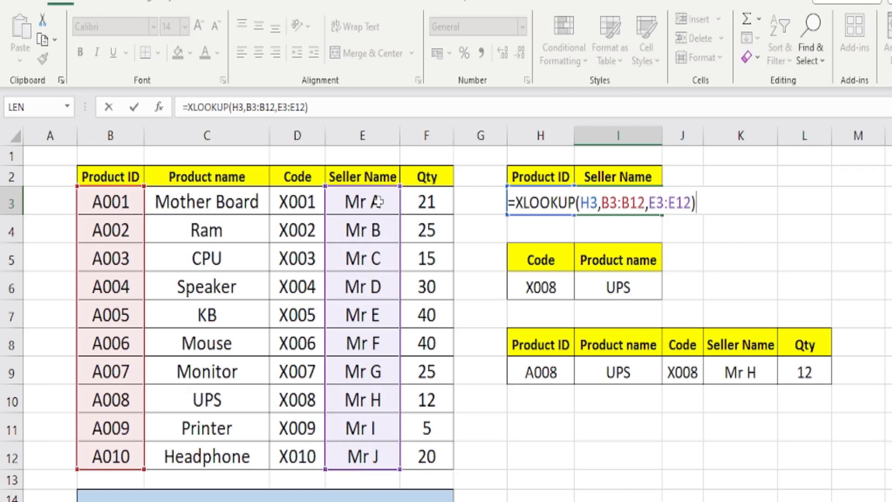
{"action": "key", "text": "Return"}
Set the lookup product ID in cell H3 to A004.
{"action": "key", "text": "Up"}
{"action": "key", "text": "Left"}
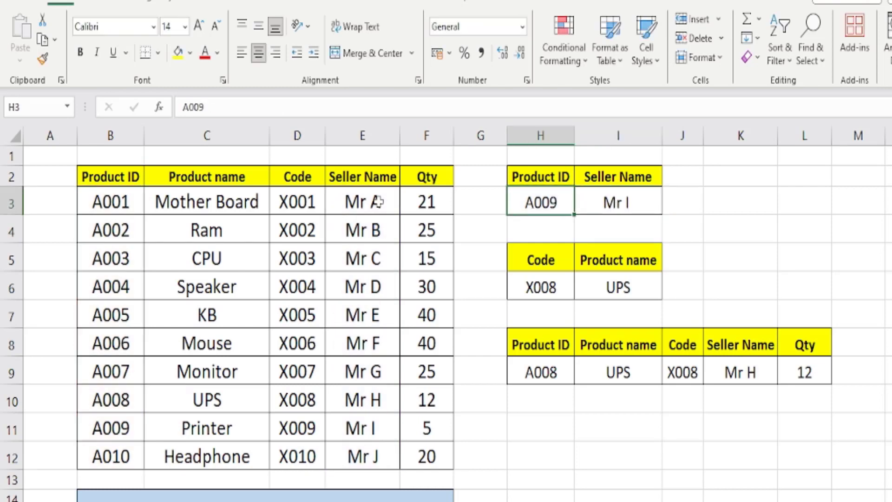
{"action": "type", "text": "A004"}
{"action": "key", "text": "Return"}
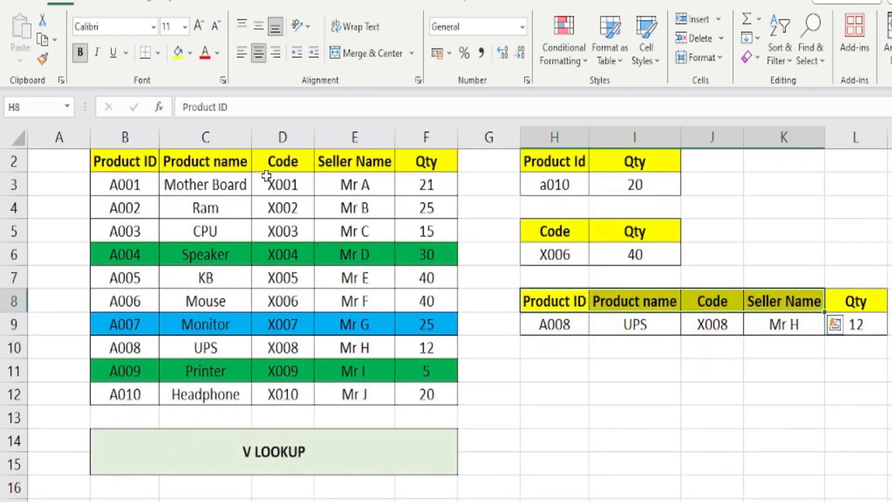
Inspect the Qty VLOOKUP formula in I3 on the V LOOKUP sheet together with the Product ID column it searches.
{"action": "left_click", "coordinate": [557, 254]}
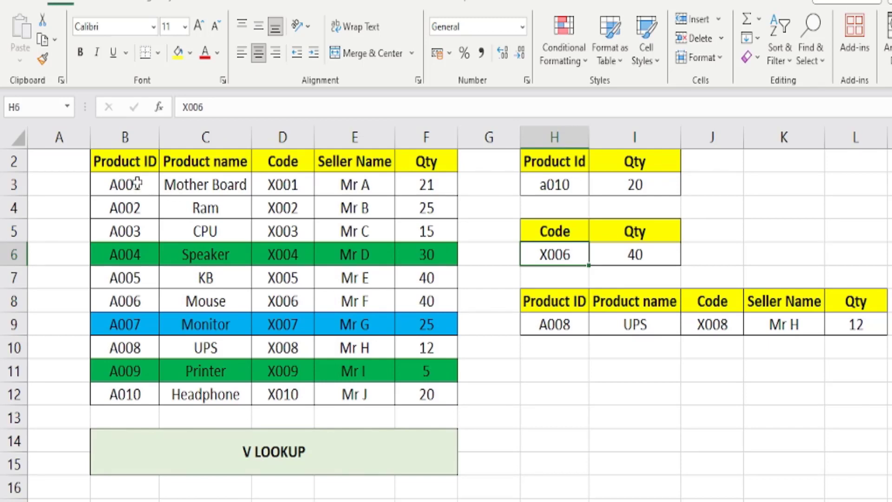
{"action": "left_click_drag", "start_coordinate": [137, 184], "coordinate": [135, 396]}
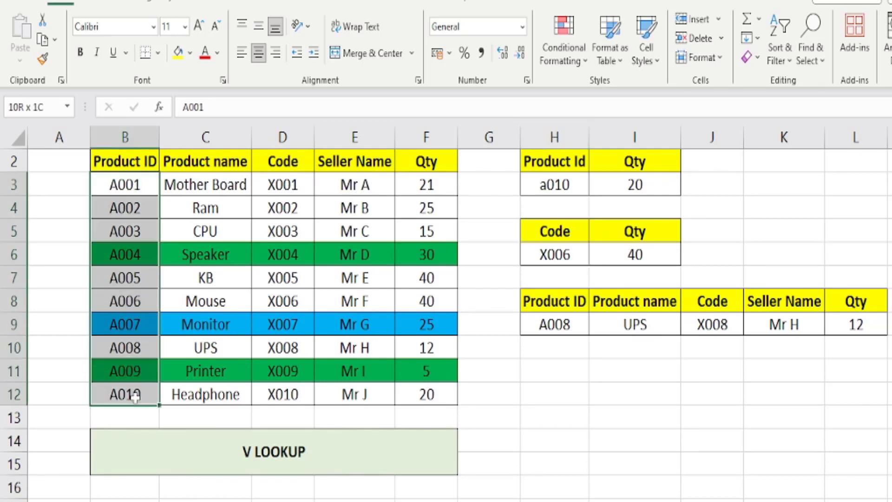
{"action": "left_click", "coordinate": [624, 180]}
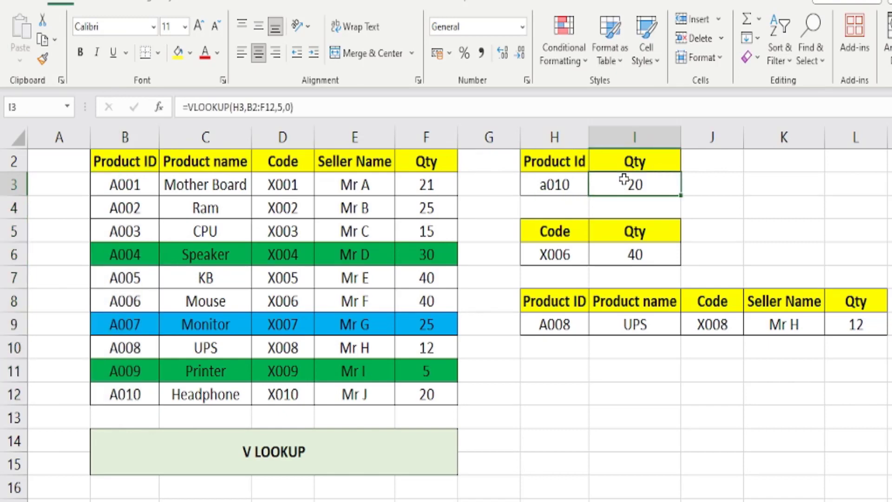
{"action": "double_click", "coordinate": [624, 181]}
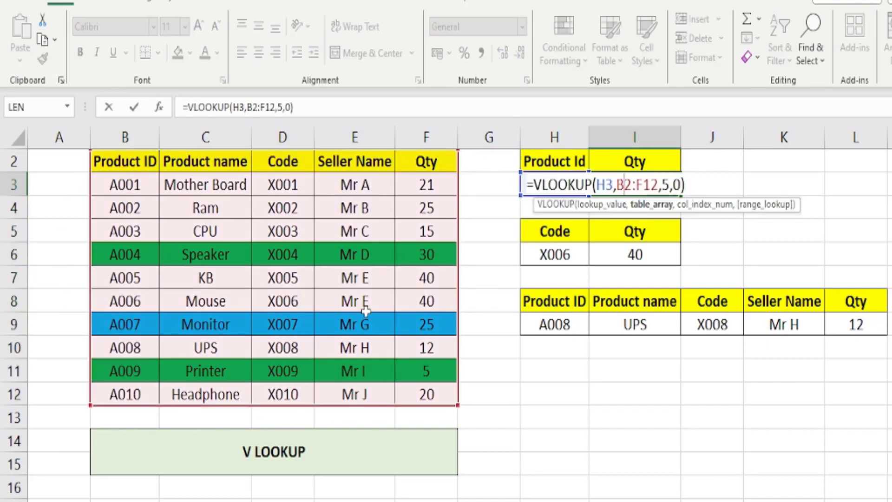
{"action": "key", "text": "Escape"}
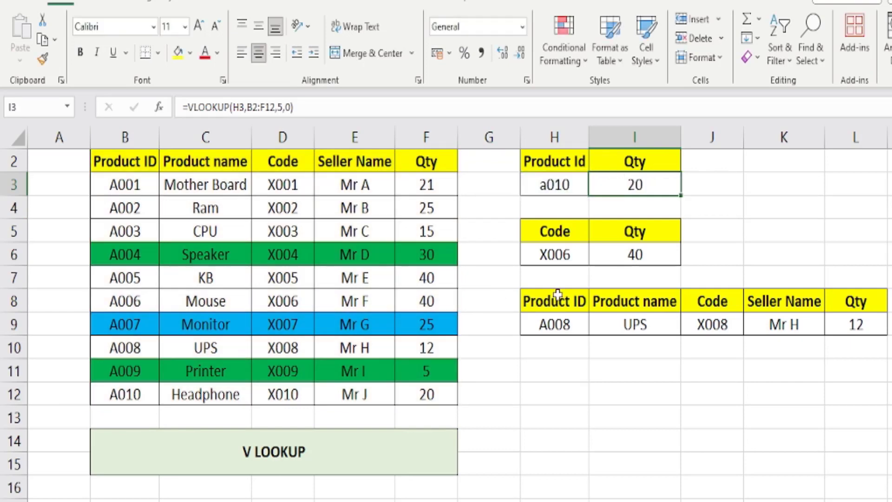
Examine the Code-based Qty VLOOKUP formula in I6, comparing the Product ID and Code columns with its table range D2:F12.
{"action": "left_click", "coordinate": [566, 256]}
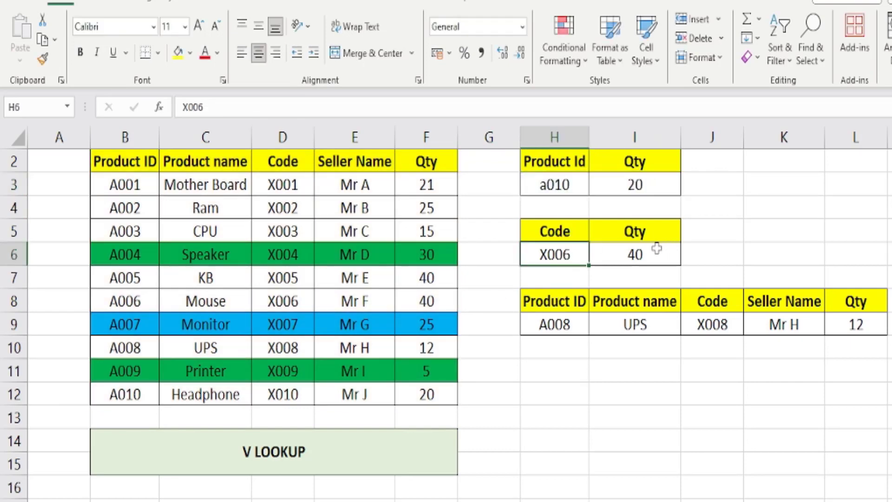
{"action": "left_click", "coordinate": [616, 255]}
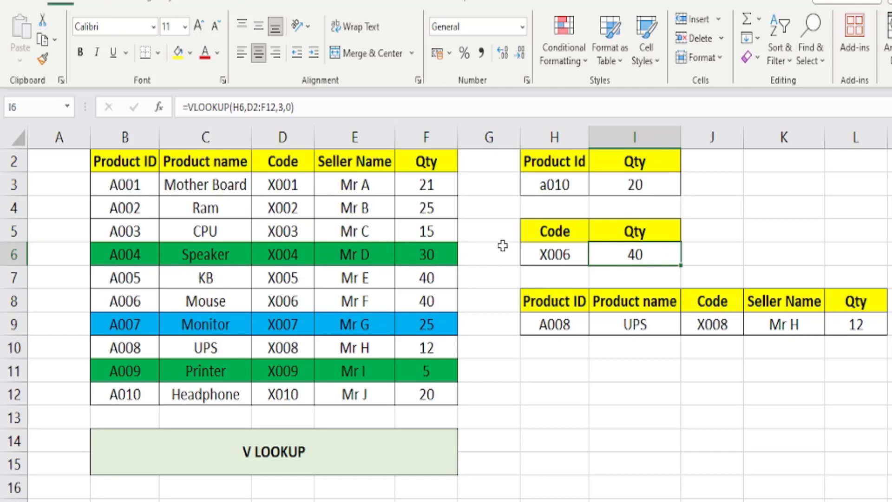
{"action": "left_click_drag", "start_coordinate": [120, 185], "coordinate": [125, 392]}
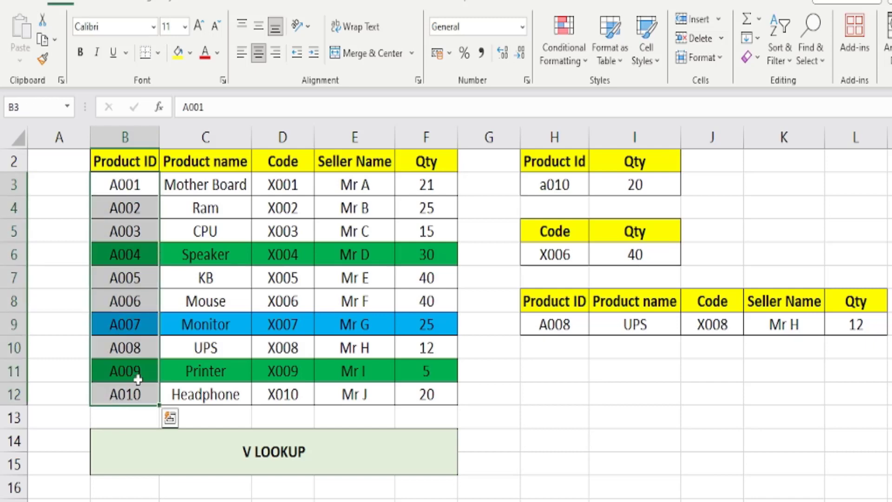
{"action": "left_click_drag", "start_coordinate": [276, 186], "coordinate": [277, 394]}
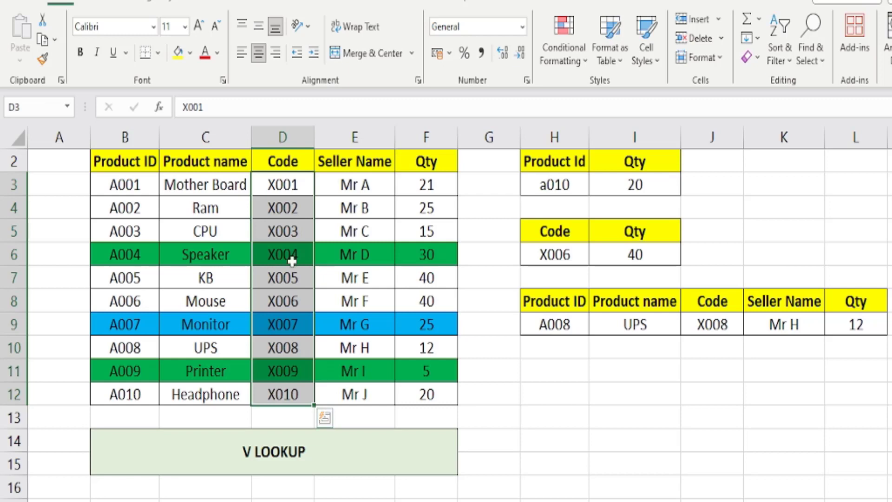
{"action": "left_click_drag", "start_coordinate": [283, 162], "coordinate": [281, 395]}
{"action": "left_click_drag", "start_coordinate": [75, 150], "coordinate": [60, 393]}
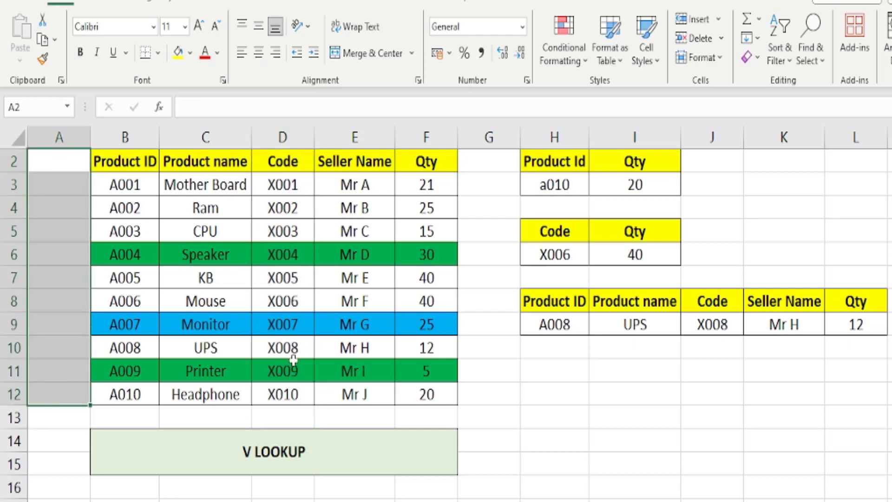
{"action": "left_click", "coordinate": [617, 252]}
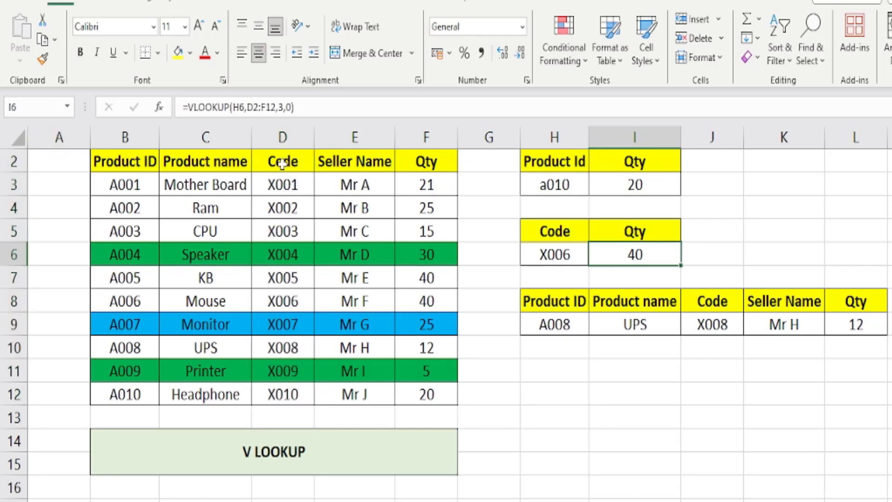
{"action": "left_click_drag", "start_coordinate": [278, 163], "coordinate": [426, 395]}
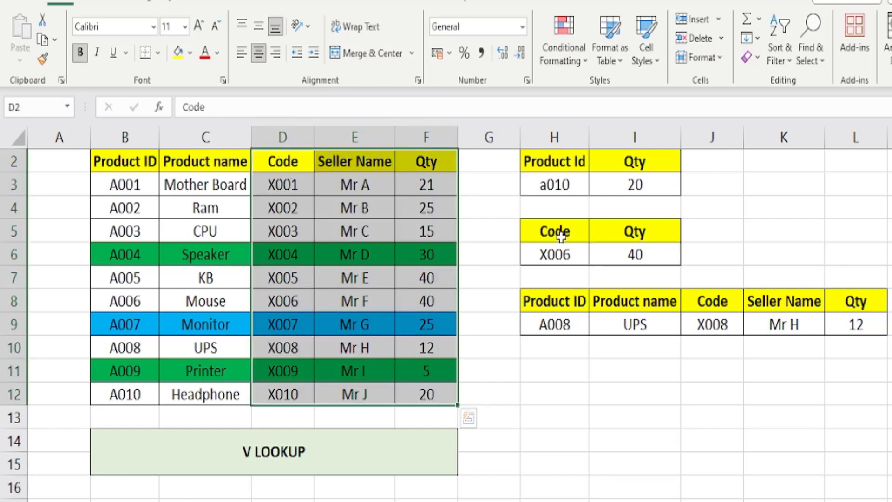
{"action": "left_click", "coordinate": [473, 237]}
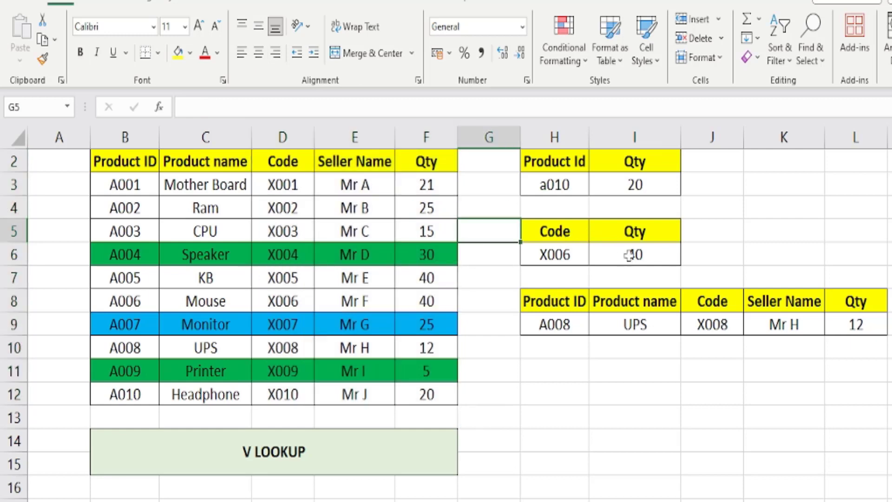
{"action": "double_click", "coordinate": [634, 254]}
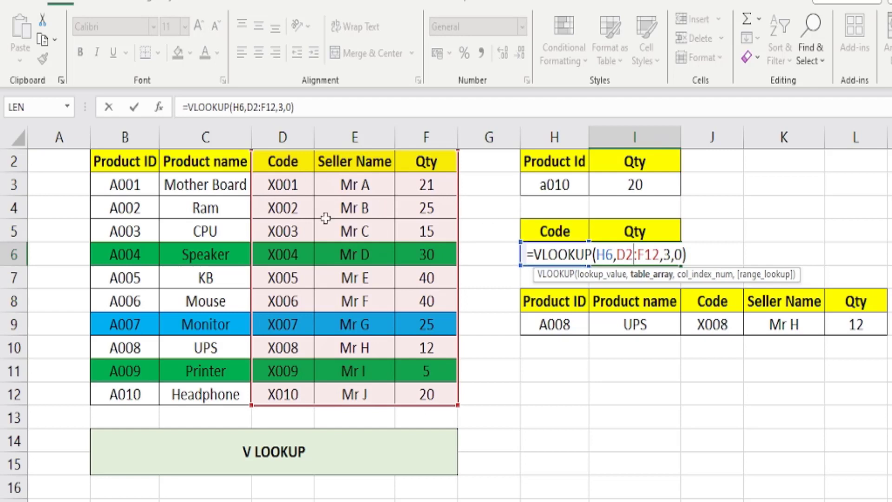
{"action": "key", "text": "ctrl+Return"}
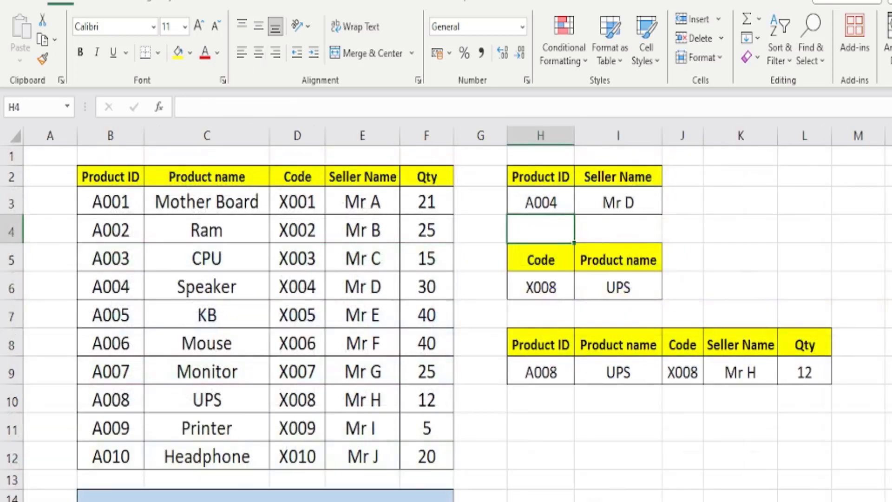
Inspect the lookup code in H6 and the Product name XLOOKUP formula in I6 on the X LOOKUP sheet.
{"action": "left_click", "coordinate": [560, 283]}
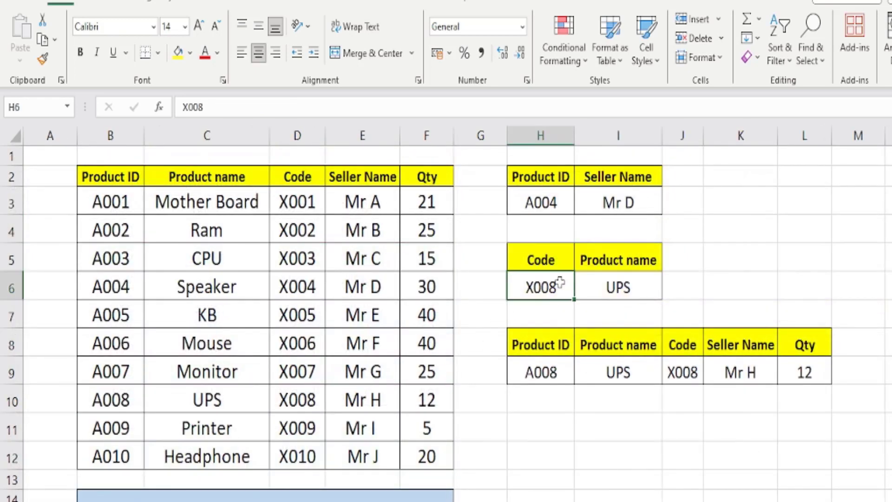
{"action": "left_click", "coordinate": [596, 288]}
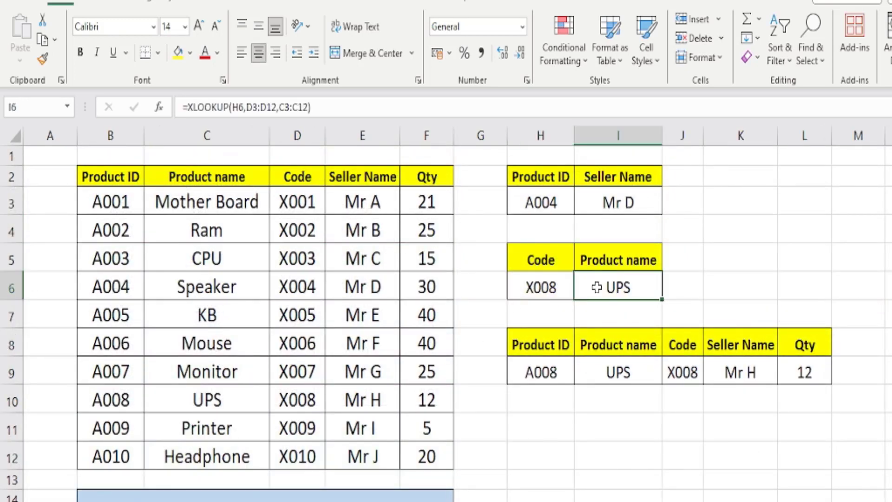
{"action": "double_click", "coordinate": [596, 288]}
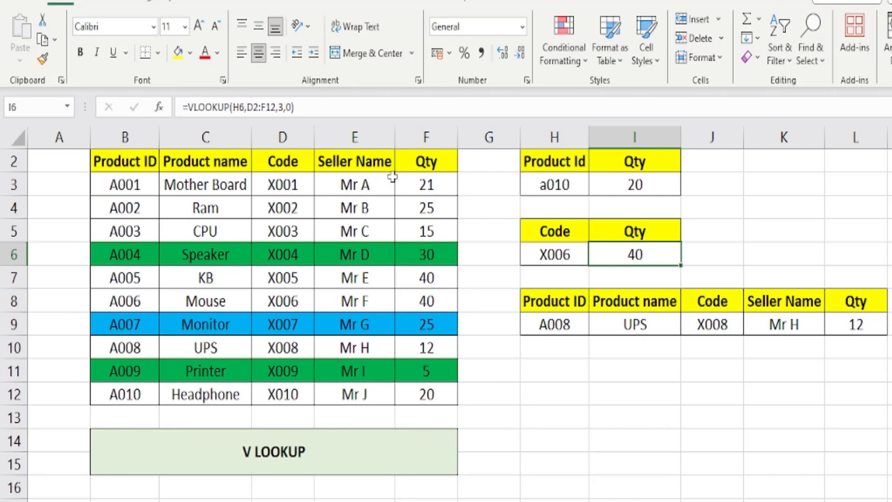
Examine the column order on the V LOOKUP sheet, comparing the Product ID and Product name columns with the Code, Seller Name and Qty headers.
{"action": "left_click", "coordinate": [426, 162]}
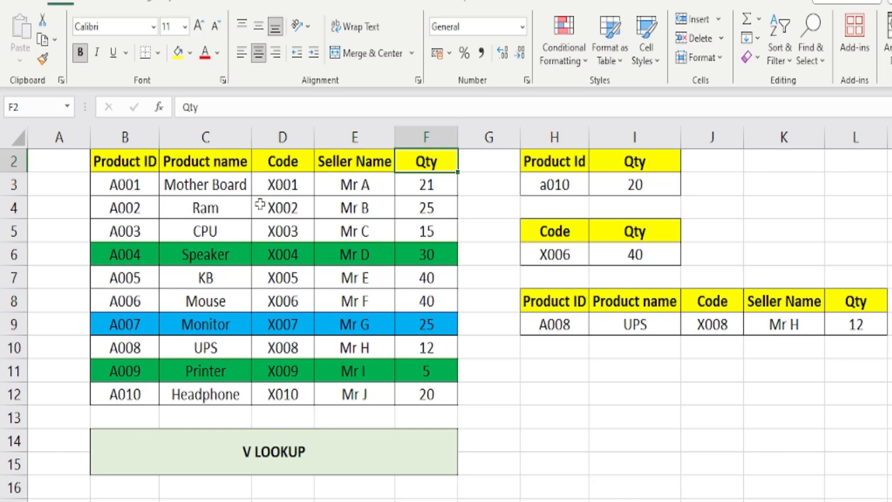
{"action": "left_click_drag", "start_coordinate": [231, 156], "coordinate": [239, 369]}
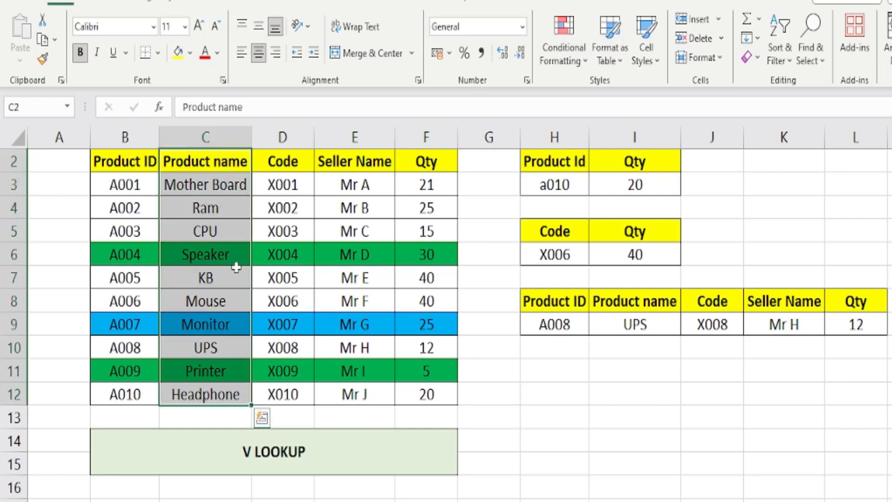
{"action": "left_click", "coordinate": [290, 165]}
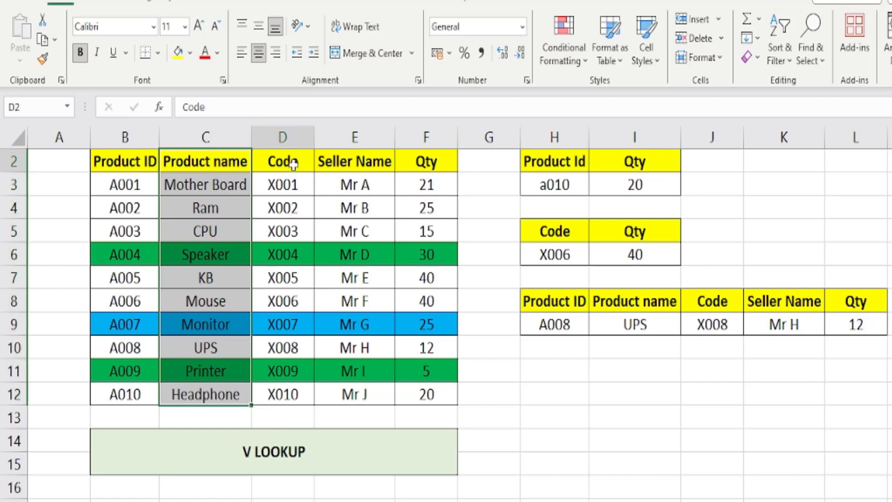
{"action": "left_click", "coordinate": [367, 161]}
{"action": "left_click", "coordinate": [430, 161]}
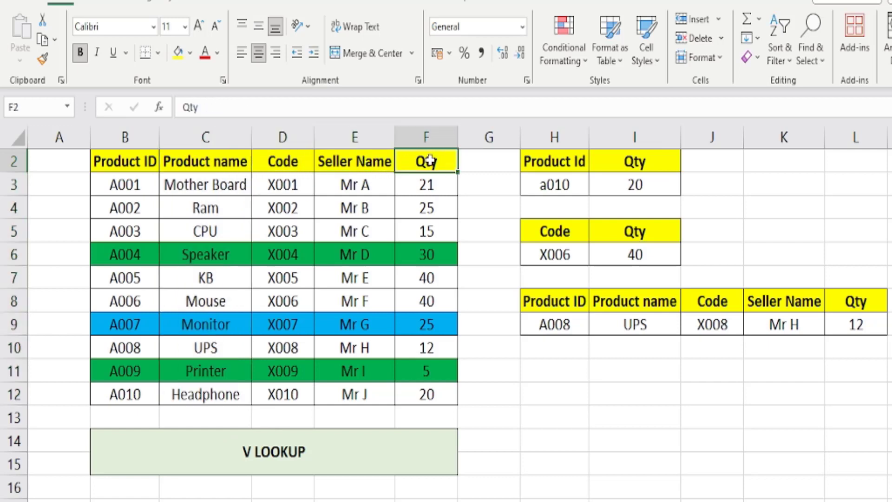
{"action": "left_click_drag", "start_coordinate": [200, 158], "coordinate": [210, 369]}
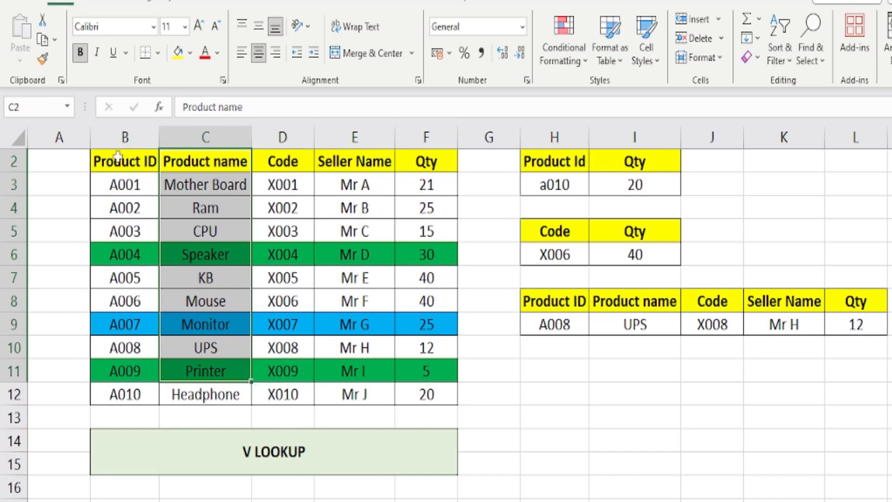
{"action": "left_click_drag", "start_coordinate": [122, 161], "coordinate": [134, 405]}
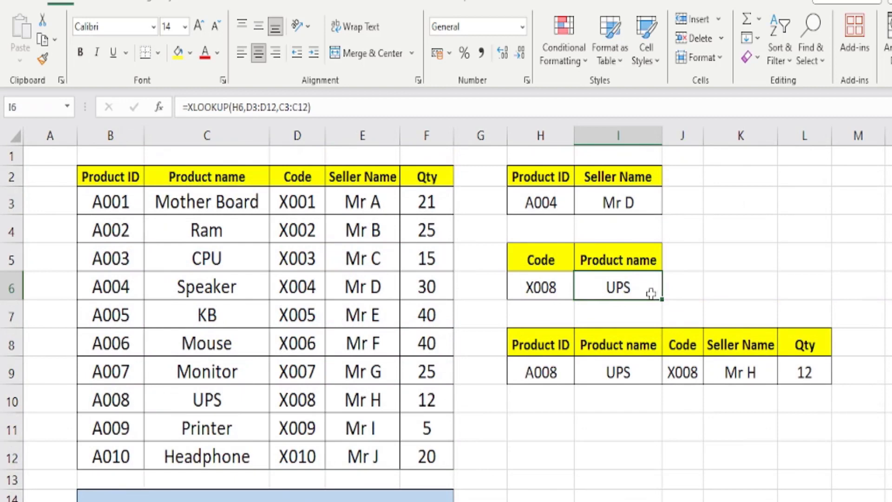
On the X LOOKUP sheet, fill the Code range D3:D12 light green and the Product name range C3:C12 light blue.
{"action": "double_click", "coordinate": [641, 289]}
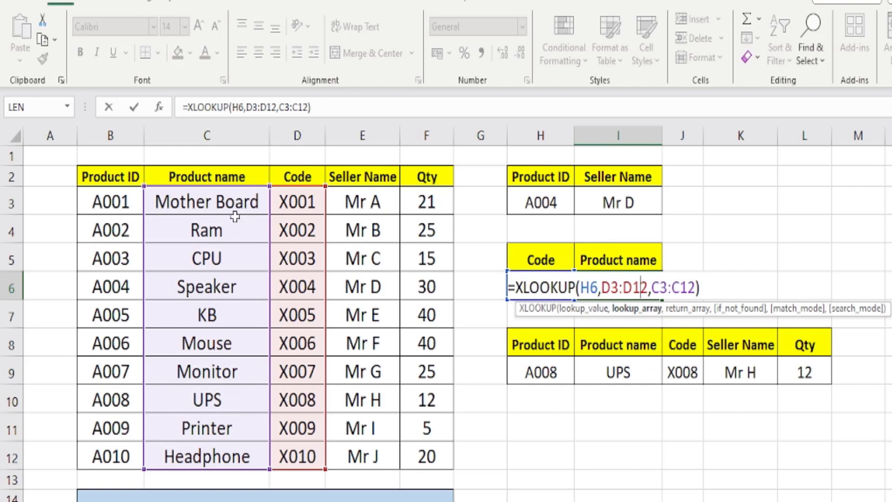
{"action": "key", "text": "ctrl+Return"}
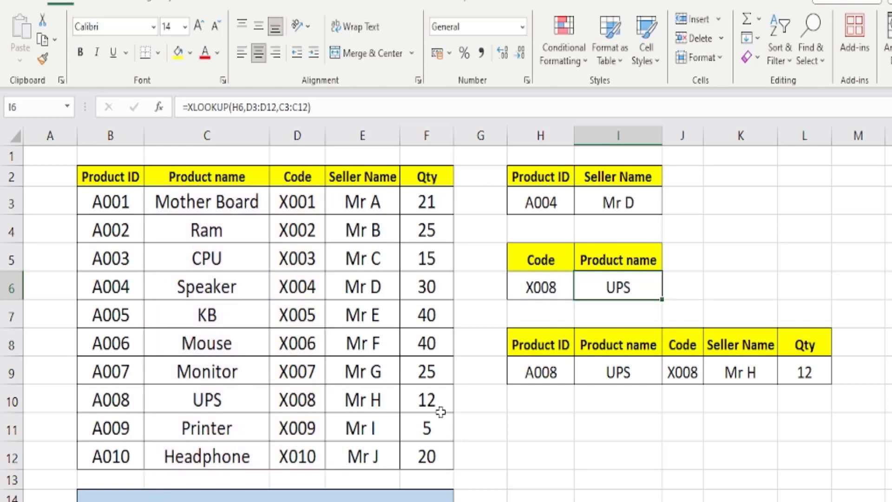
{"action": "left_click_drag", "start_coordinate": [302, 201], "coordinate": [302, 456]}
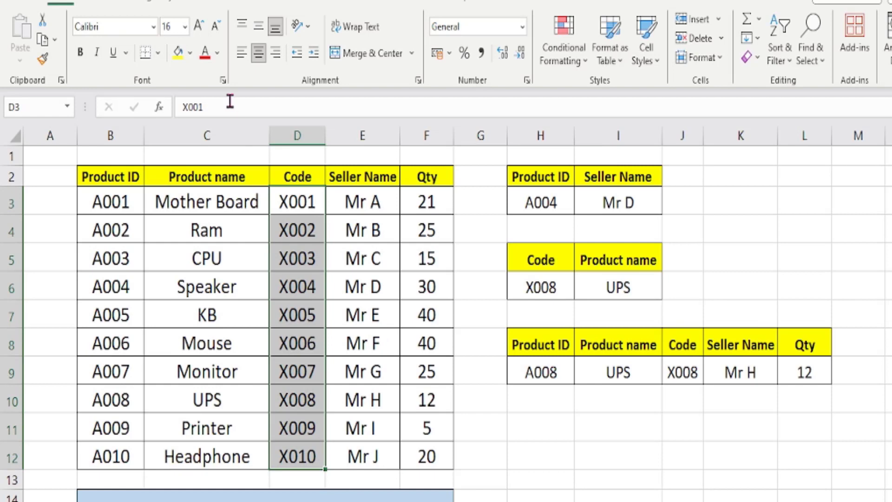
{"action": "left_click", "coordinate": [190, 53]}
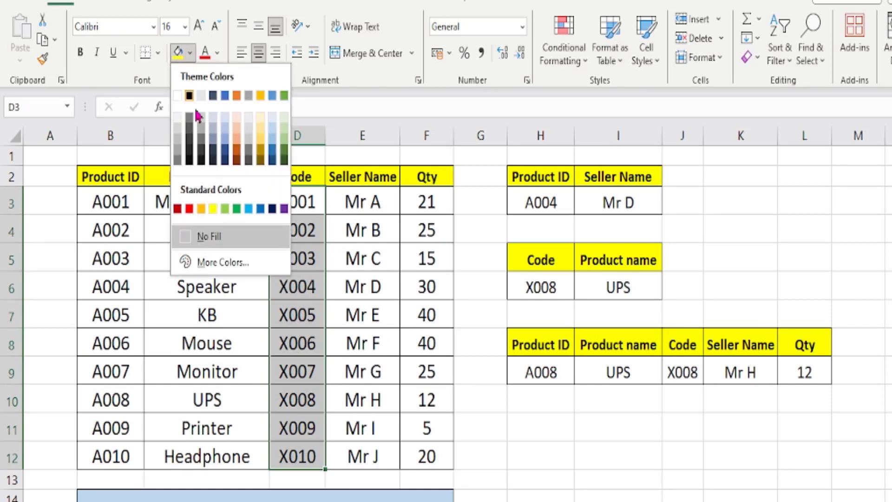
{"action": "left_click", "coordinate": [225, 209]}
{"action": "left_click_drag", "start_coordinate": [238, 204], "coordinate": [241, 456]}
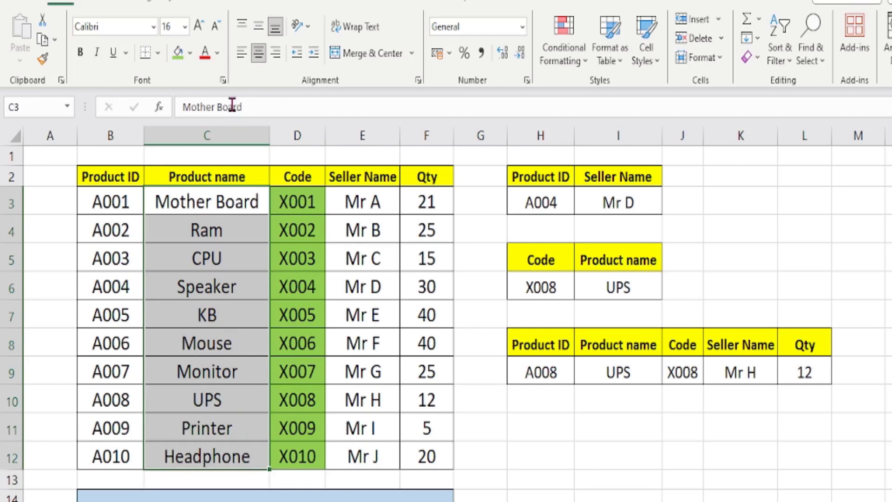
{"action": "left_click", "coordinate": [190, 53]}
{"action": "left_click", "coordinate": [254, 209]}
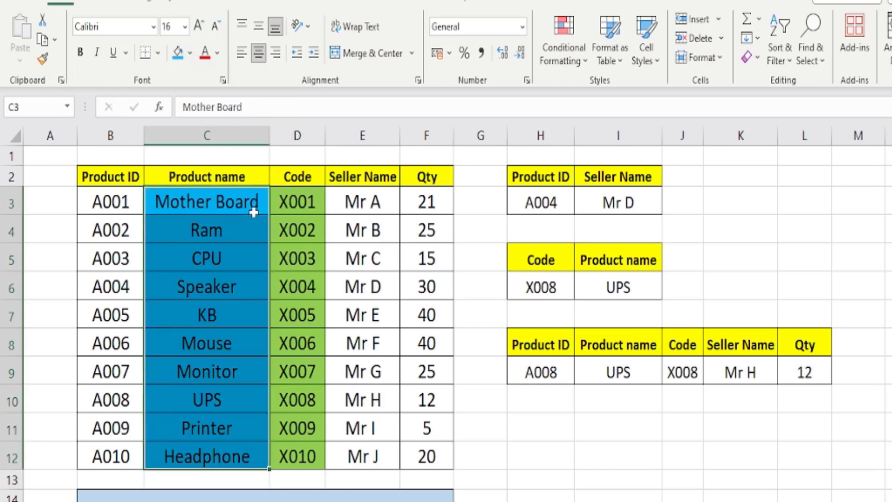
Check the formula in I6 against the colour-filled Code and Product name ranges.
{"action": "left_click", "coordinate": [610, 293]}
{"action": "double_click", "coordinate": [610, 293]}
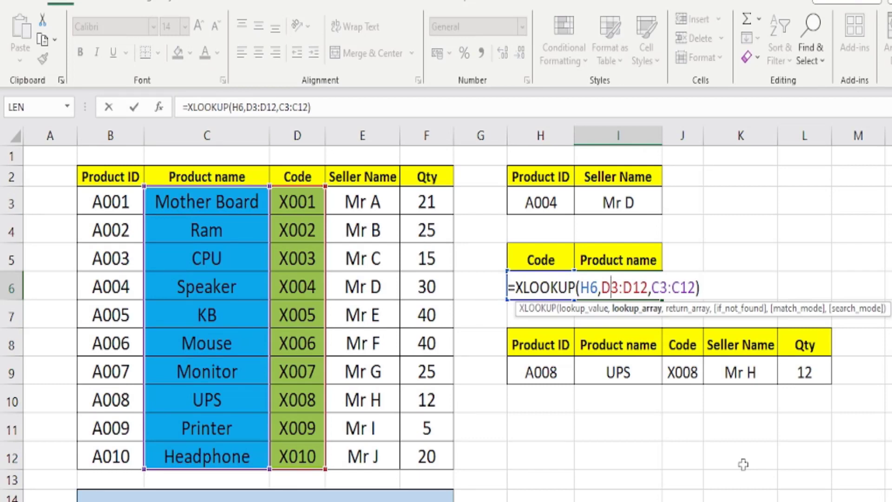
{"action": "key", "text": "Escape"}
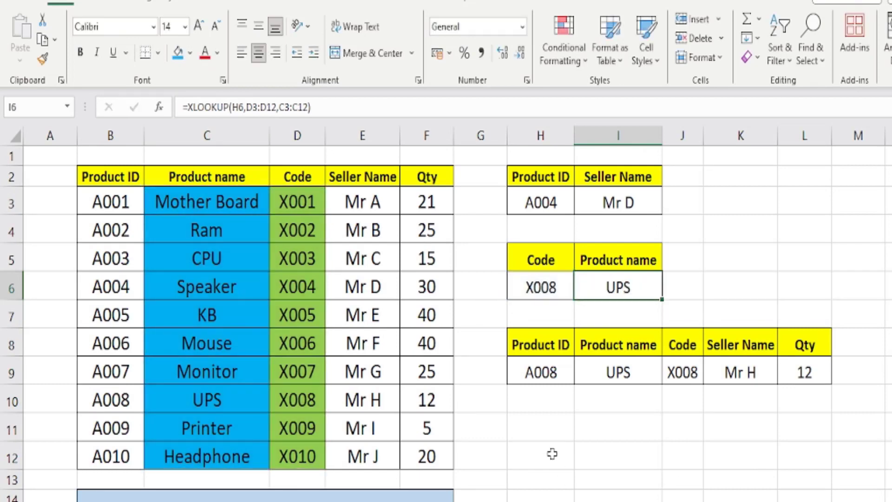
Set the lookup code in cell H6 to X005.
{"action": "left_click", "coordinate": [524, 296]}
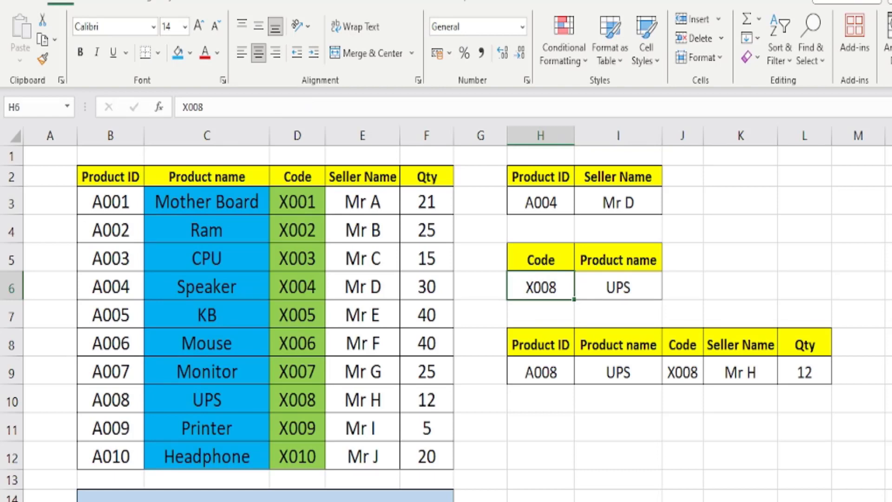
{"action": "type", "text": "X00"}
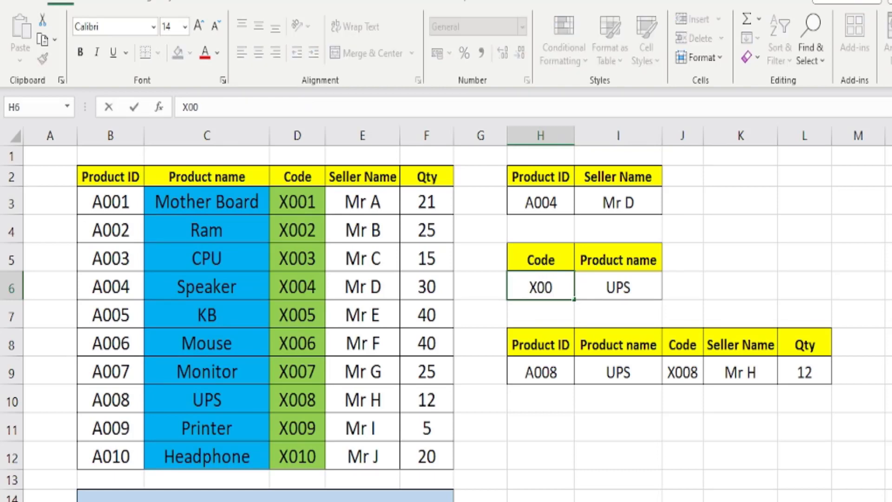
{"action": "type", "text": "5"}
{"action": "key", "text": "Return"}
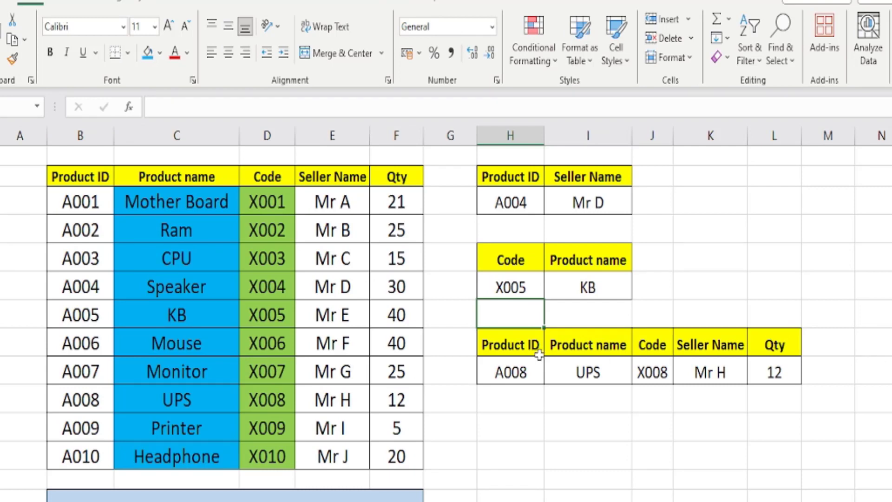
On the V LOOKUP sheet, inspect the VLOOKUP formula behind the Product name result in I9.
{"action": "left_click", "coordinate": [523, 347]}
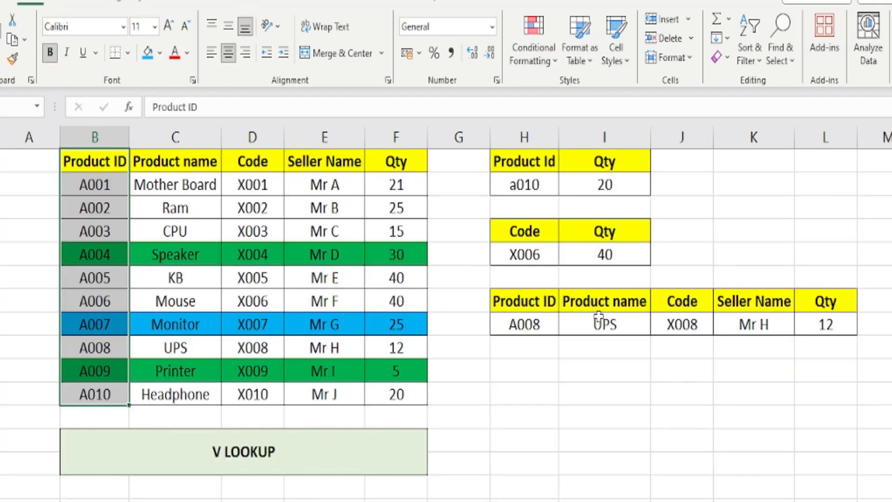
{"action": "left_click", "coordinate": [598, 319]}
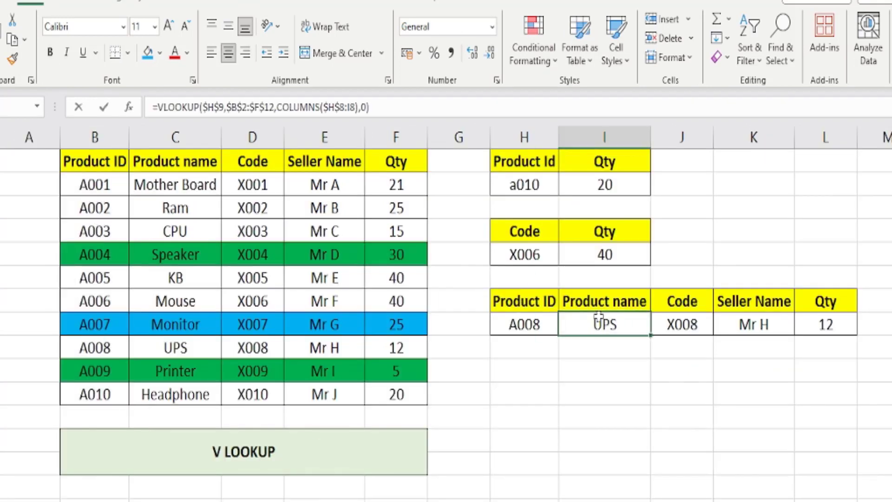
{"action": "double_click", "coordinate": [599, 319]}
{"action": "key", "text": "Escape"}
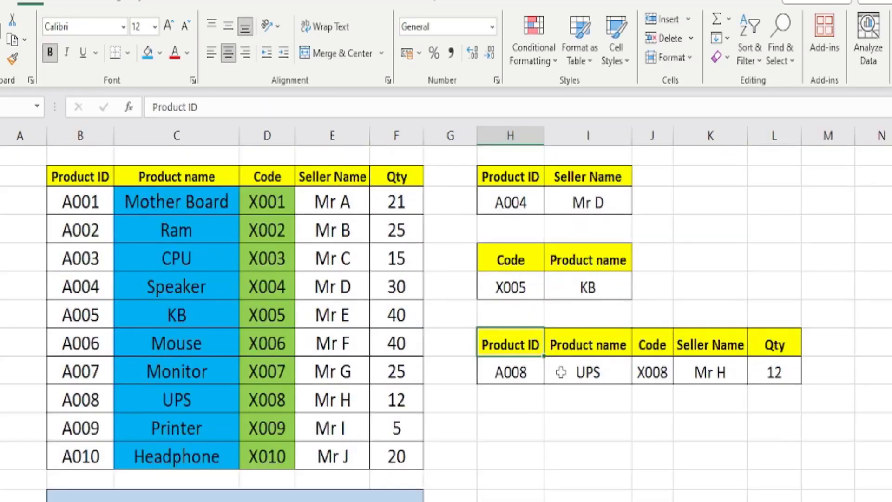
On the X LOOKUP sheet, inspect the Product name formula in I9 and its lookup cell H9.
{"action": "left_click", "coordinate": [561, 372]}
{"action": "double_click", "coordinate": [561, 374]}
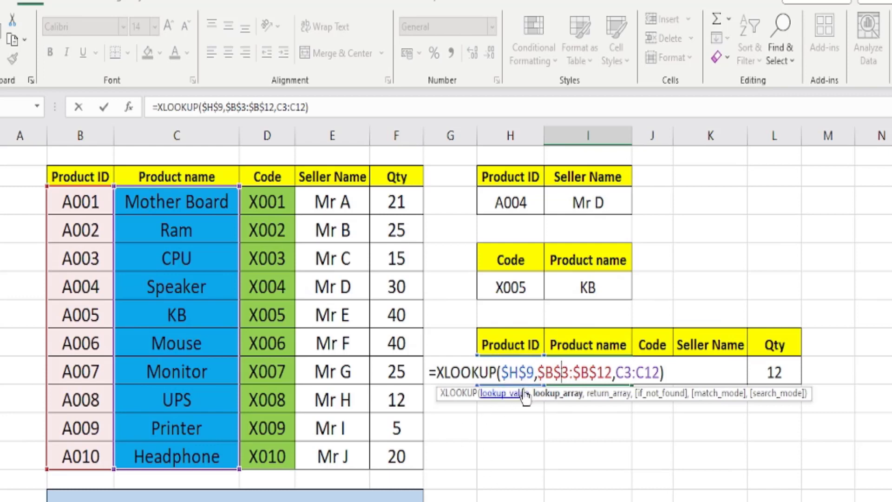
{"action": "key", "text": "ctrl+Return"}
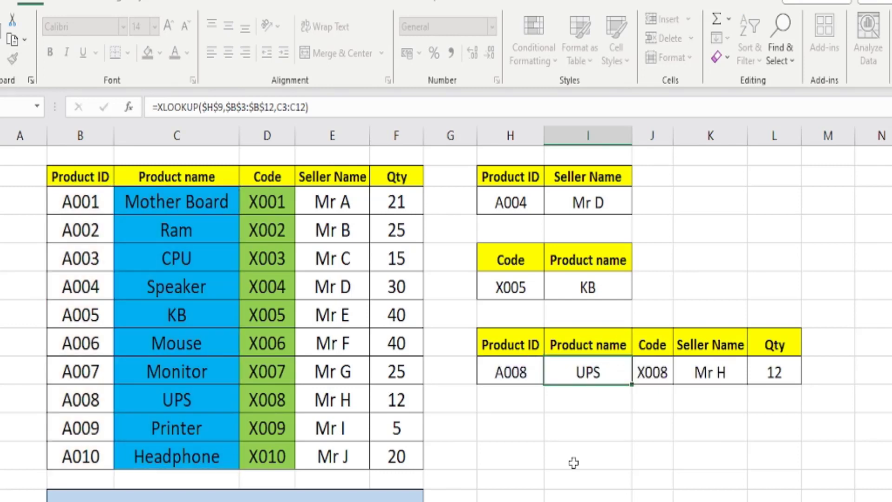
{"action": "left_click", "coordinate": [483, 369]}
{"action": "mouse_move", "coordinate": [507, 371]}
{"action": "left_mouse_down"}
{"action": "mouse_move", "coordinate": [516, 480]}
{"action": "mouse_move", "coordinate": [506, 373]}
{"action": "left_mouse_up"}
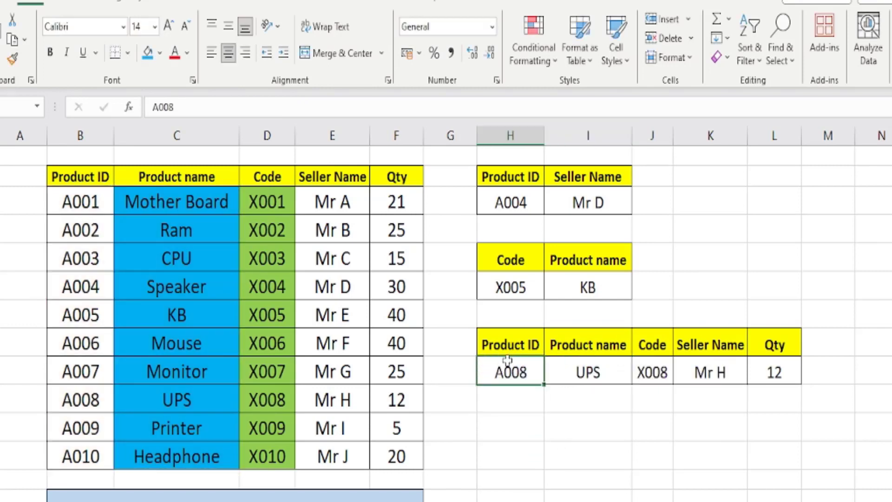
Recheck the XLOOKUP formula in I9 and fill it across the Code, Seller Name and Qty cells to L9.
{"action": "left_click", "coordinate": [564, 371]}
{"action": "double_click", "coordinate": [563, 371]}
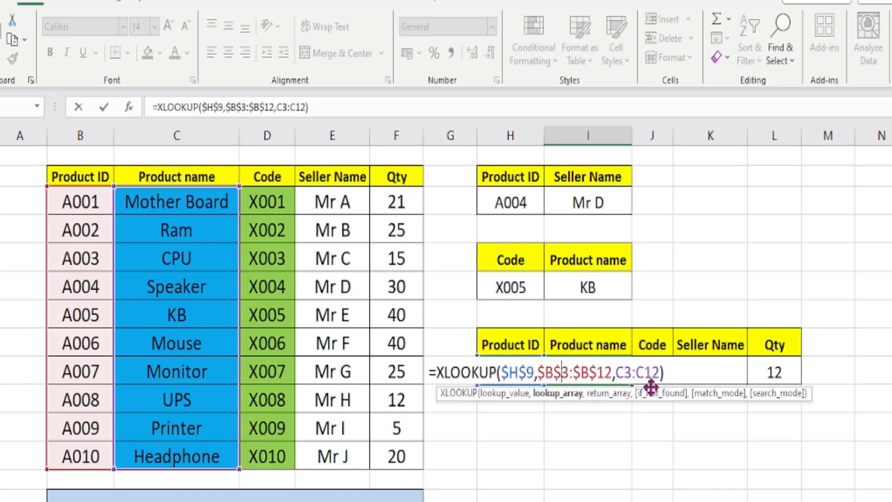
{"action": "key", "text": "ctrl+Return"}
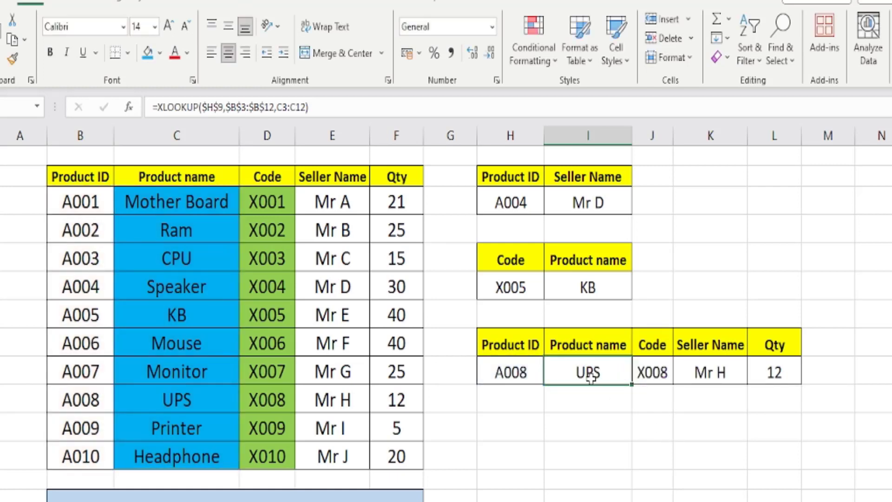
{"action": "left_click_drag", "start_coordinate": [630, 386], "coordinate": [793, 390]}
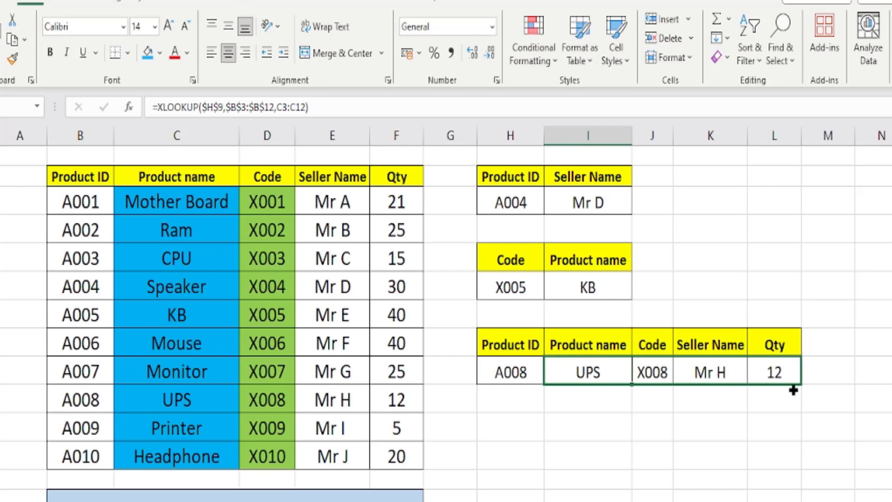
Compare the return ranges in the Product name formula in I9 and the Code formula in J9.
{"action": "left_click", "coordinate": [612, 374]}
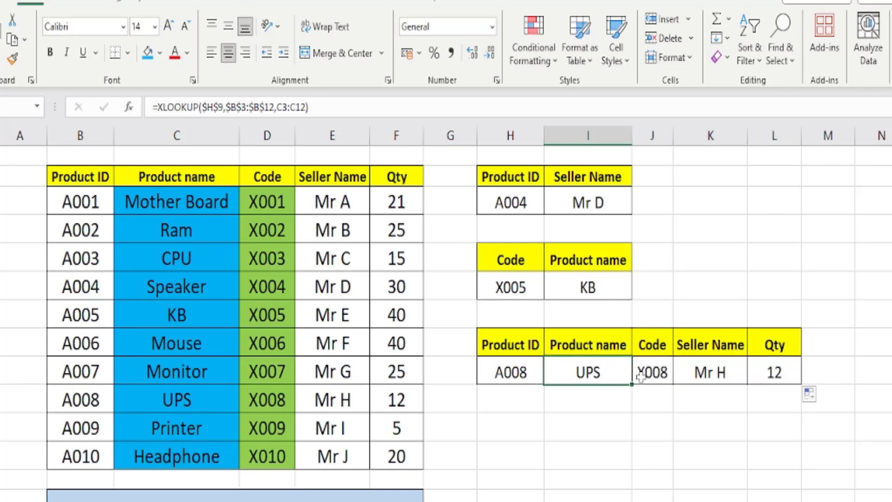
{"action": "left_click", "coordinate": [651, 372]}
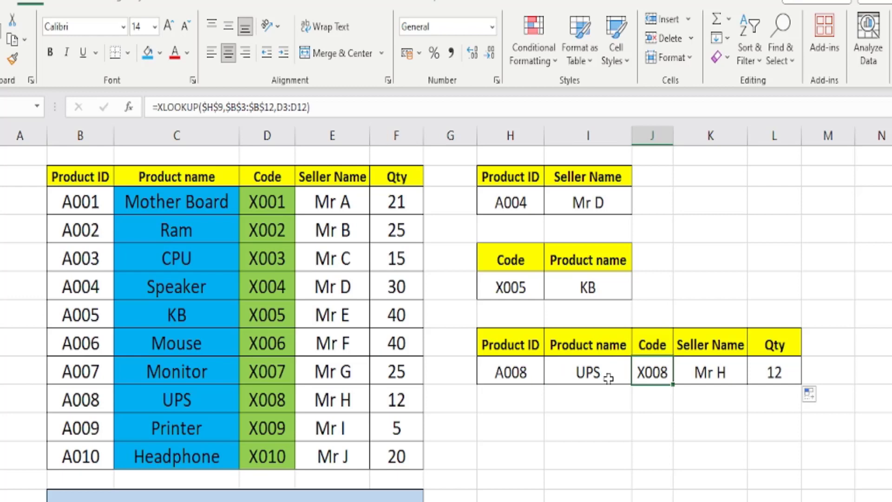
{"action": "double_click", "coordinate": [614, 374]}
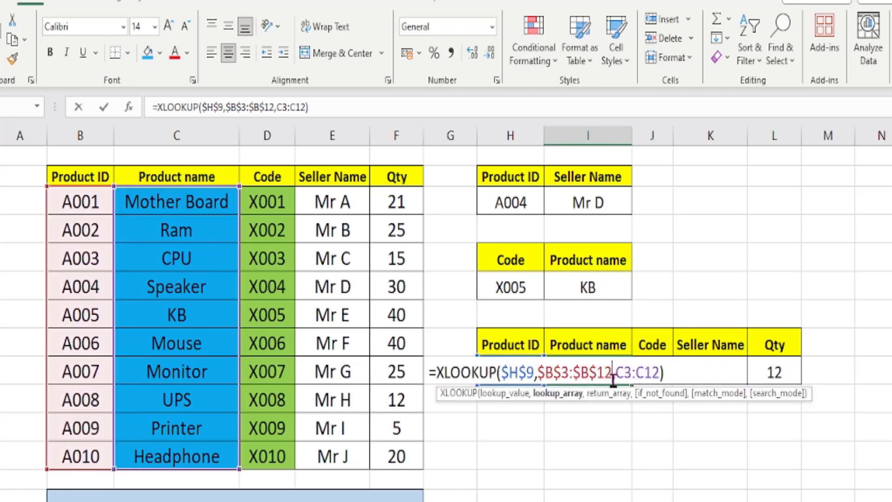
{"action": "key", "text": "Escape"}
{"action": "left_click", "coordinate": [652, 372]}
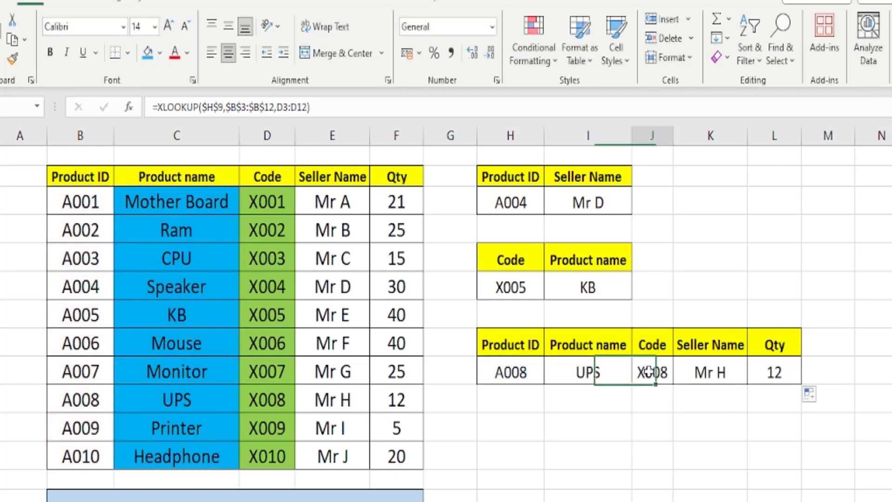
{"action": "double_click", "coordinate": [652, 372]}
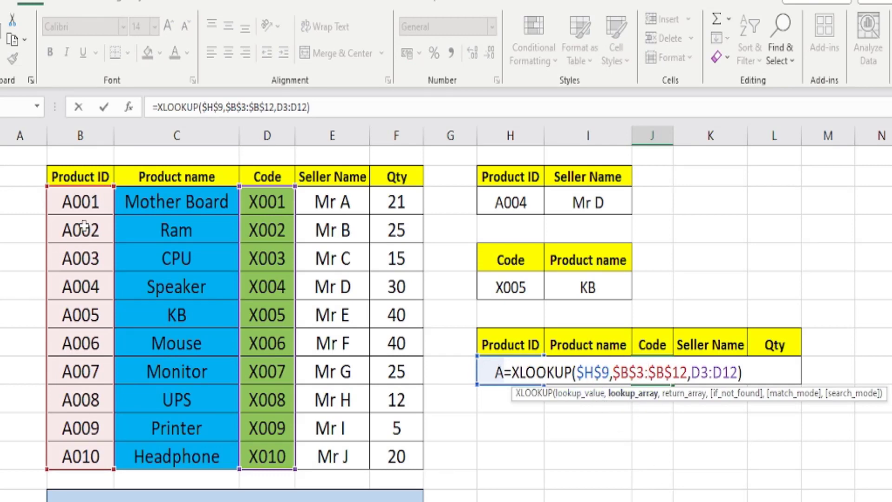
{"action": "left_click", "coordinate": [81, 196]}
{"action": "key", "text": "Escape"}
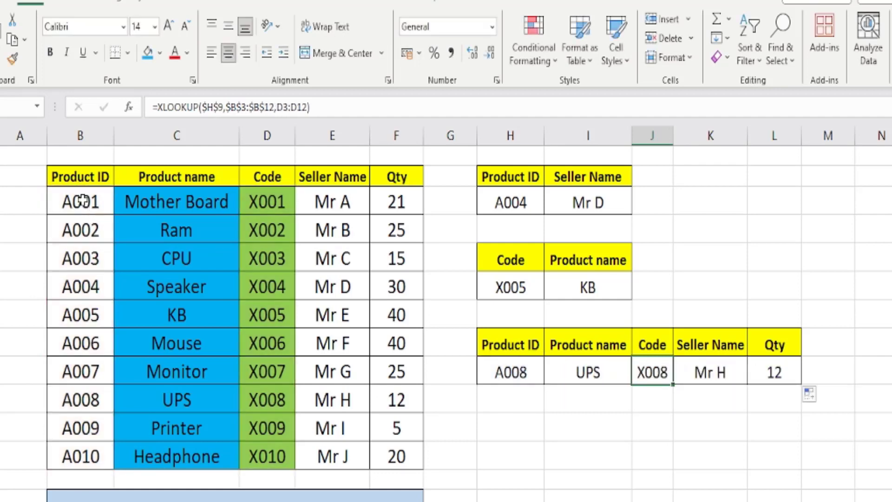
{"action": "double_click", "coordinate": [652, 372]}
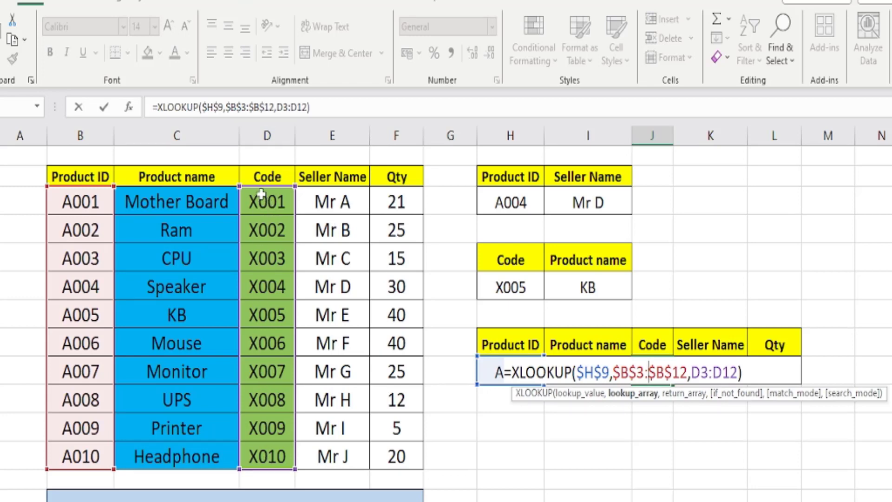
{"action": "key", "text": "ctrl+Return"}
Inspect the return ranges in the Seller Name formula in K9 and the Qty formula in L9.
{"action": "double_click", "coordinate": [724, 370]}
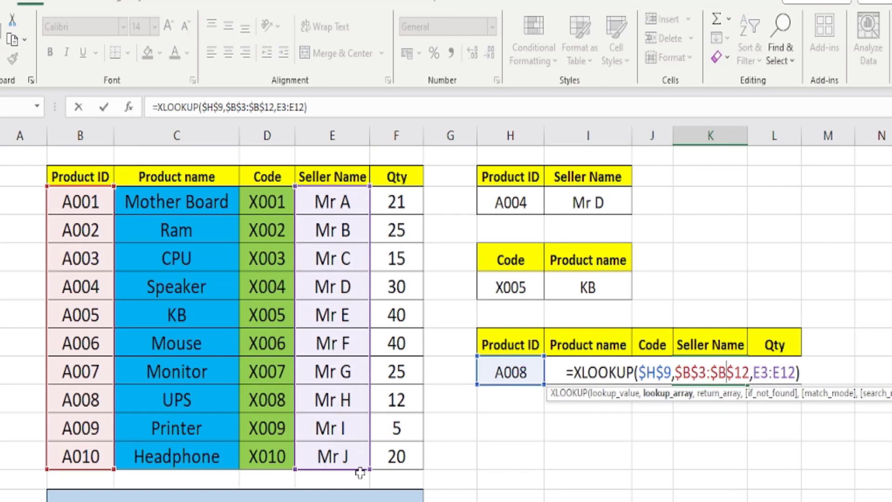
{"action": "key", "text": "Escape"}
{"action": "left_click", "coordinate": [784, 372]}
{"action": "double_click", "coordinate": [785, 372]}
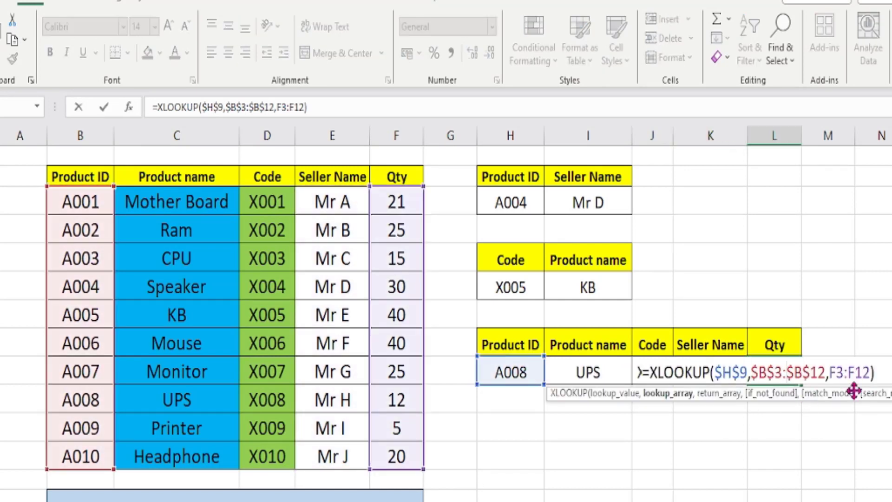
{"action": "key", "text": "Escape"}
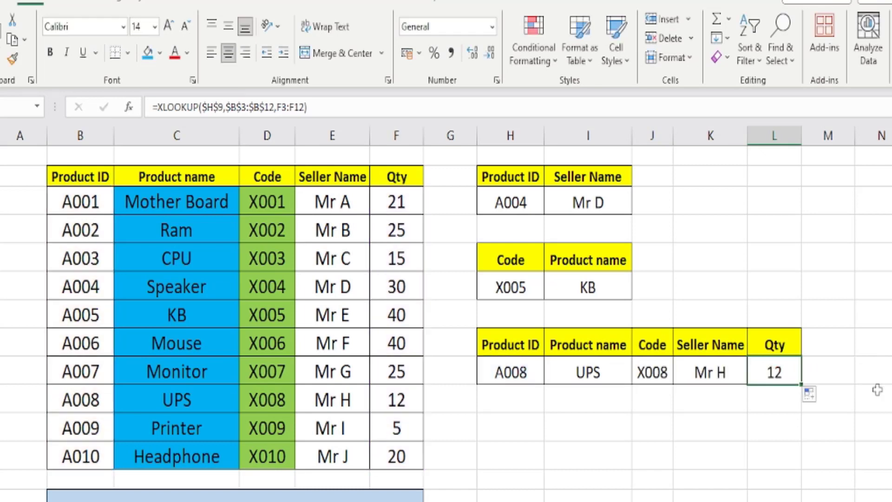
Review the lookup and return ranges in I9 and copy its formula across J9:L9 again.
{"action": "double_click", "coordinate": [588, 372]}
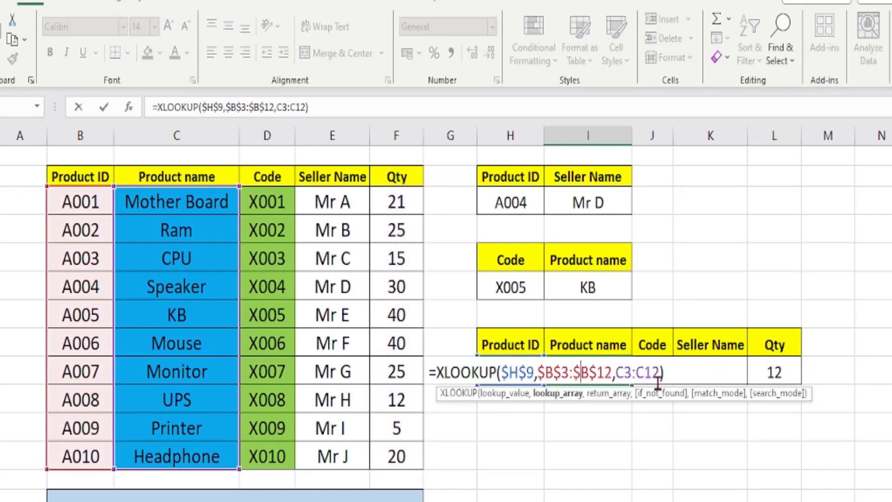
{"action": "key", "text": "Escape"}
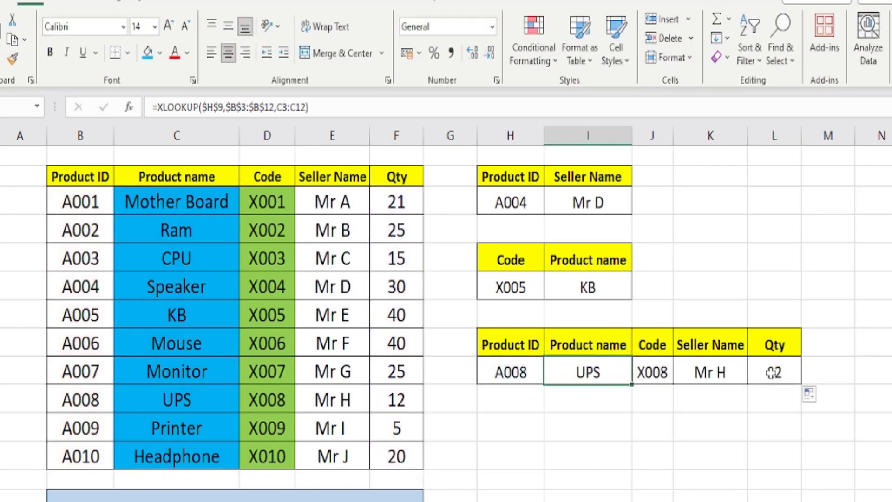
{"action": "double_click", "coordinate": [589, 372]}
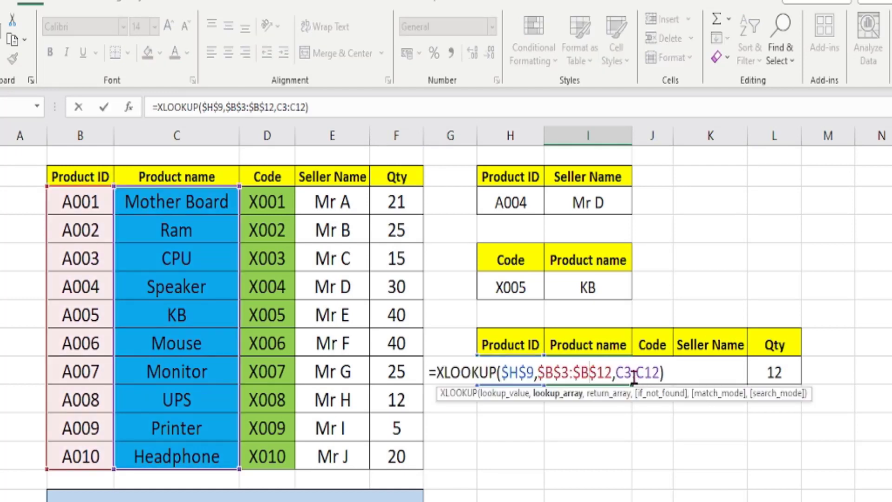
{"action": "key", "text": "Escape"}
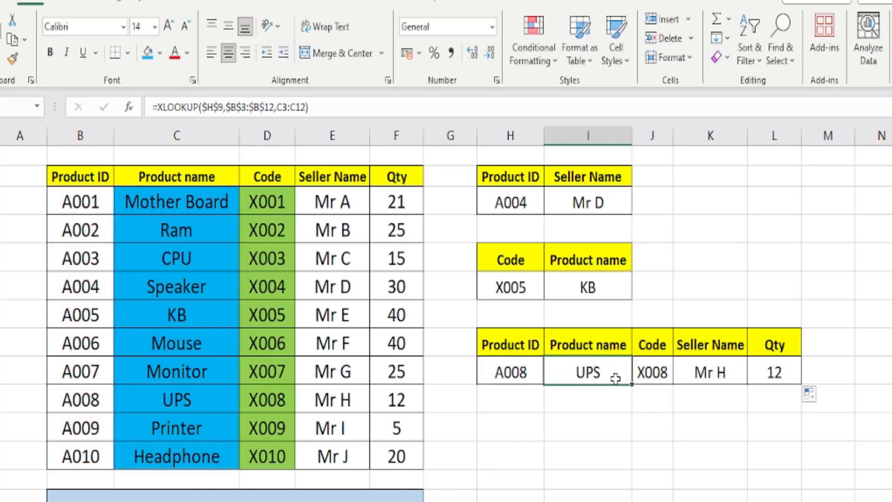
{"action": "left_click_drag", "start_coordinate": [633, 386], "coordinate": [792, 387]}
{"action": "left_click", "coordinate": [741, 415]}
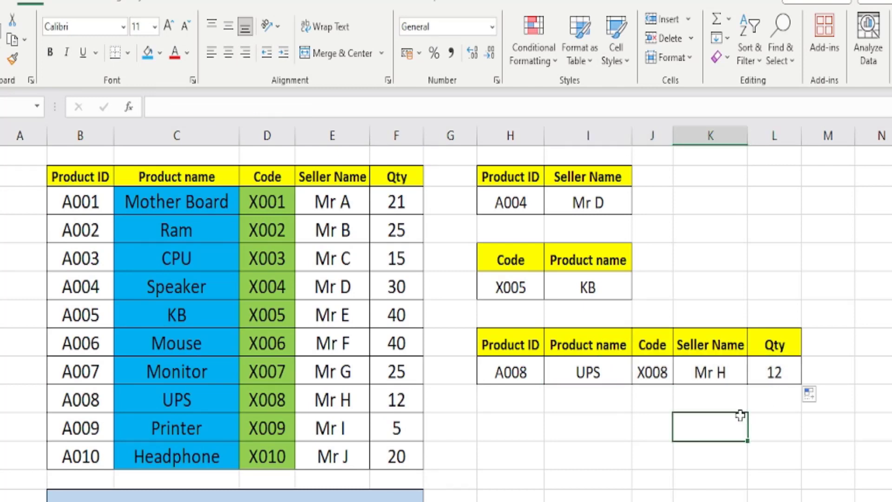
Check how the return range shifts across the copied formulas in J9, K9 and L9.
{"action": "double_click", "coordinate": [638, 371]}
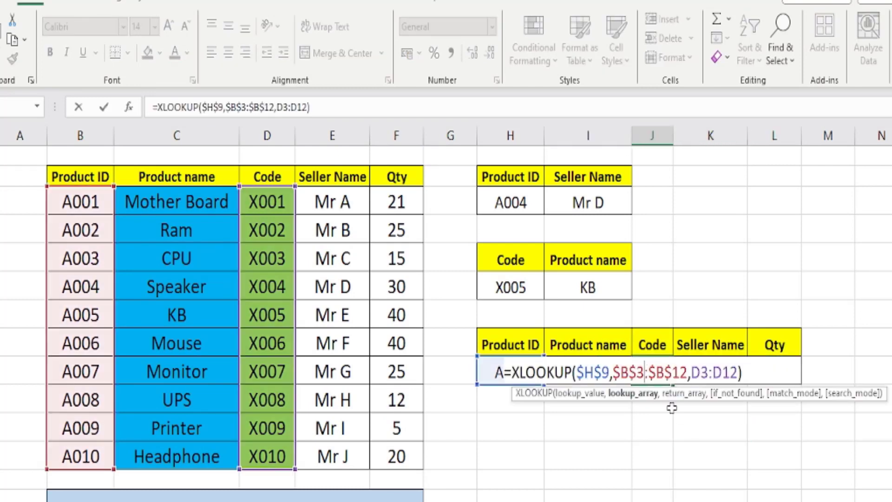
{"action": "key", "text": "Escape"}
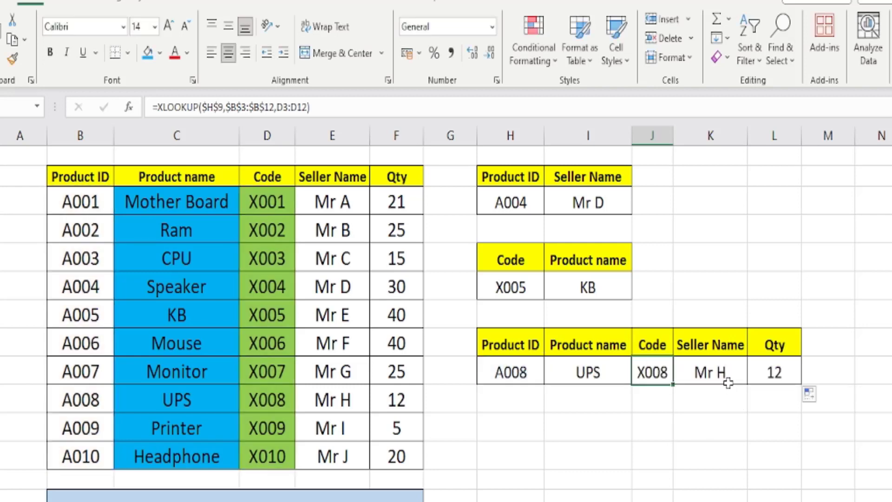
{"action": "double_click", "coordinate": [726, 372]}
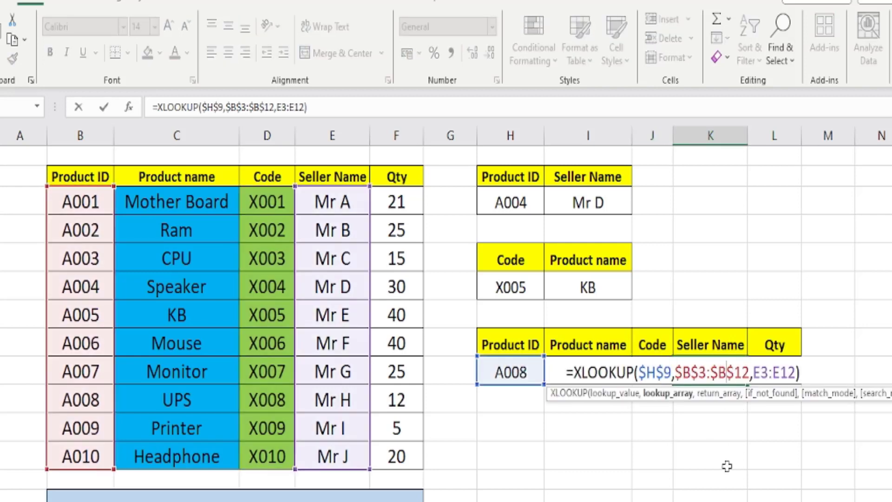
{"action": "key", "text": "Escape"}
{"action": "double_click", "coordinate": [767, 372]}
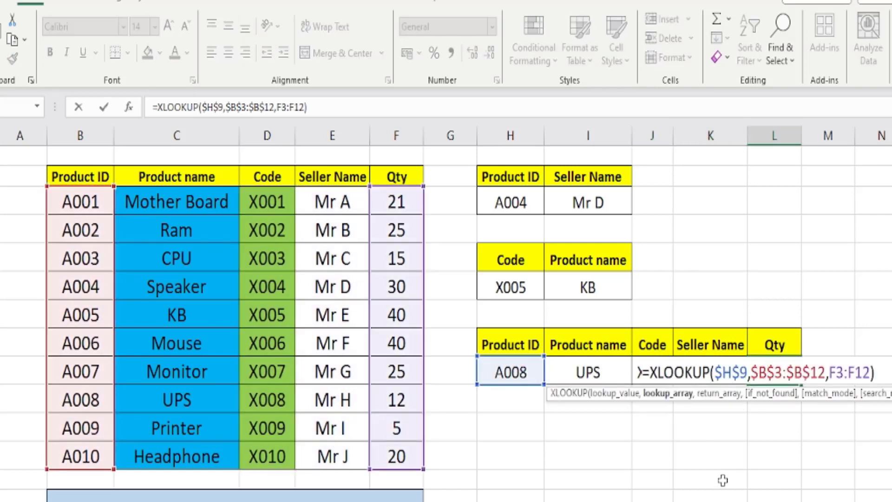
{"action": "key", "text": "Escape"}
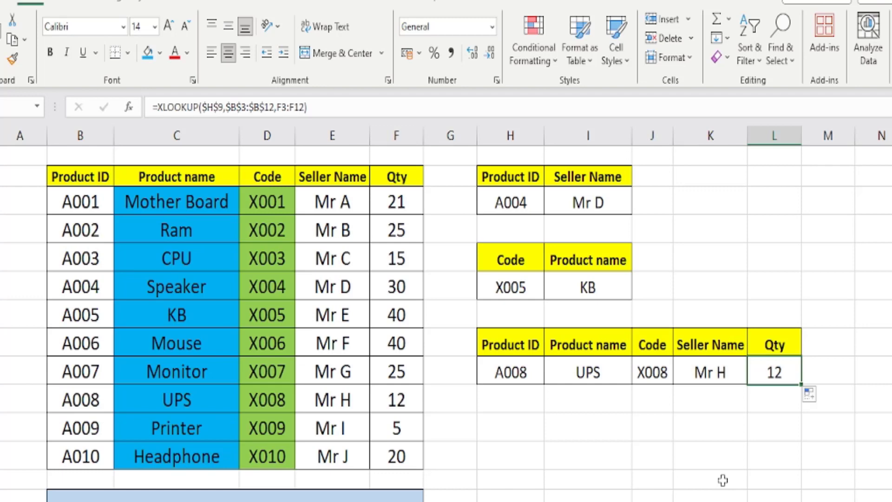
Narrow columns G, I and J around the Location lookup tables below the X LOOKUP banner.
{"action": "left_click", "coordinate": [210, 501]}
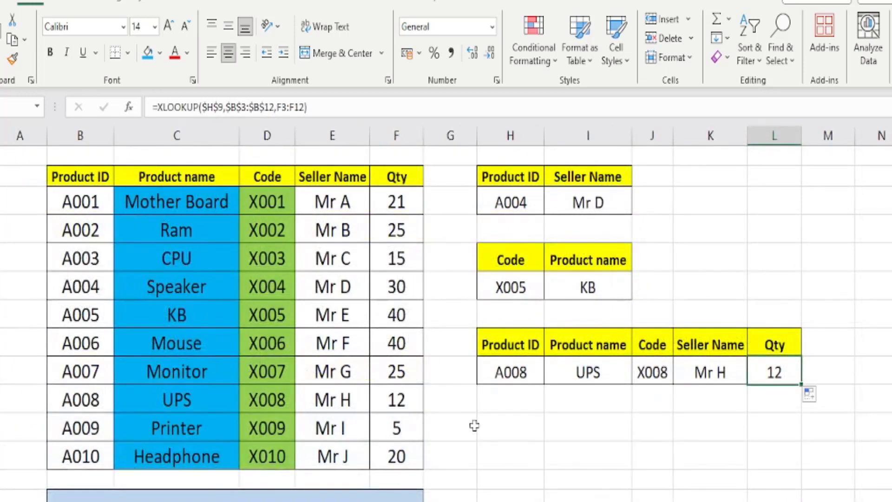
{"action": "scroll", "coordinate": [474, 425], "scroll_direction": "down", "scroll_amount": 3}
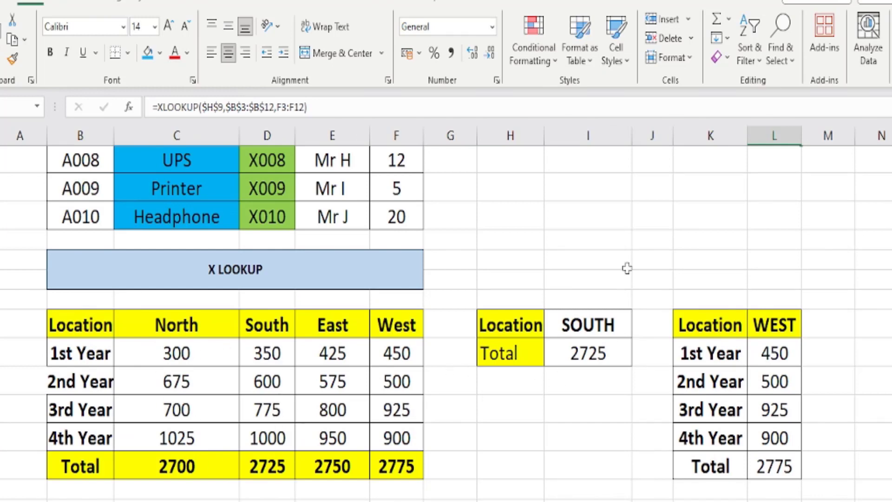
{"action": "left_click_drag", "start_coordinate": [478, 135], "coordinate": [460, 136]}
{"action": "left_click_drag", "start_coordinate": [653, 136], "coordinate": [592, 138]}
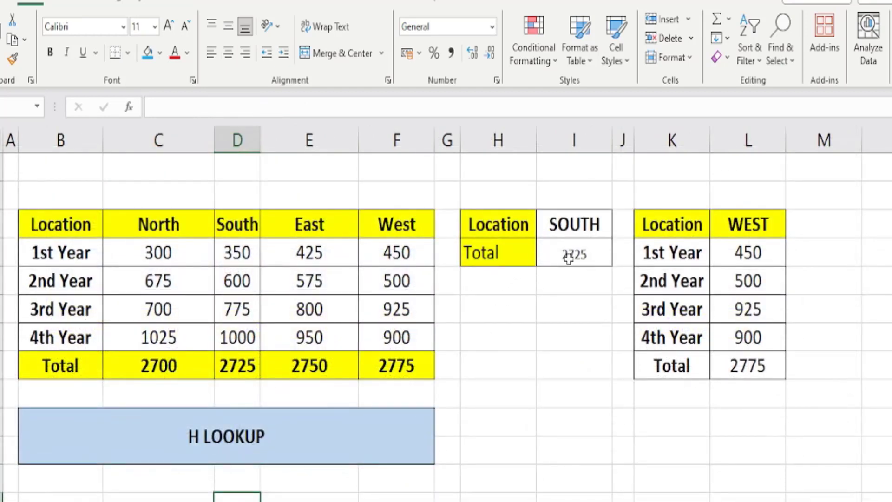
Compare the SOUTH Total cell on the H LOOKUP sheet with the XLOOKUP formula in I18 on the X LOOKUP sheet.
{"action": "left_click", "coordinate": [578, 254]}
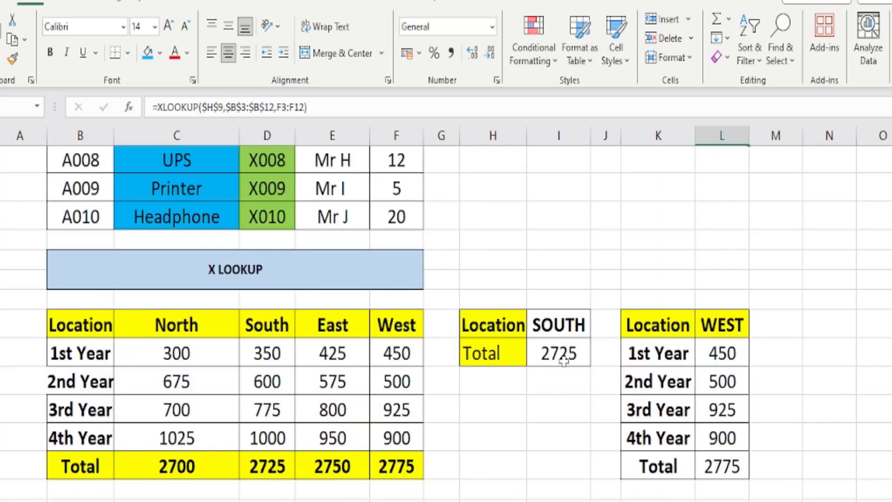
{"action": "double_click", "coordinate": [563, 355]}
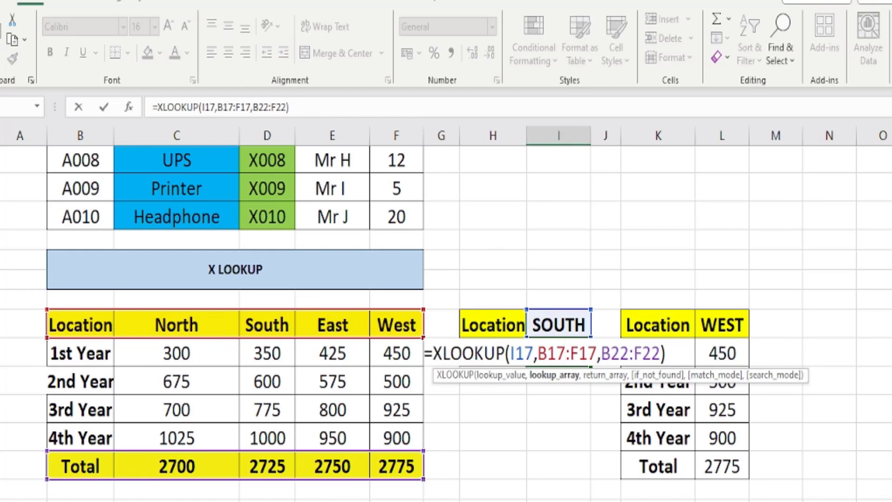
{"action": "key", "text": "Escape"}
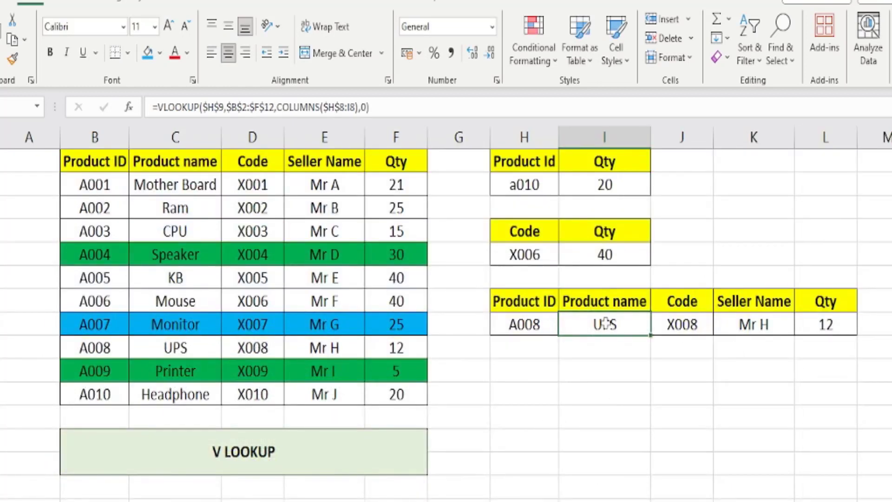
Compare the VLOOKUP formula in I9, the HLOOKUP formula in L4 and the XLOOKUP formula in I18 across their sheets.
{"action": "double_click", "coordinate": [606, 324]}
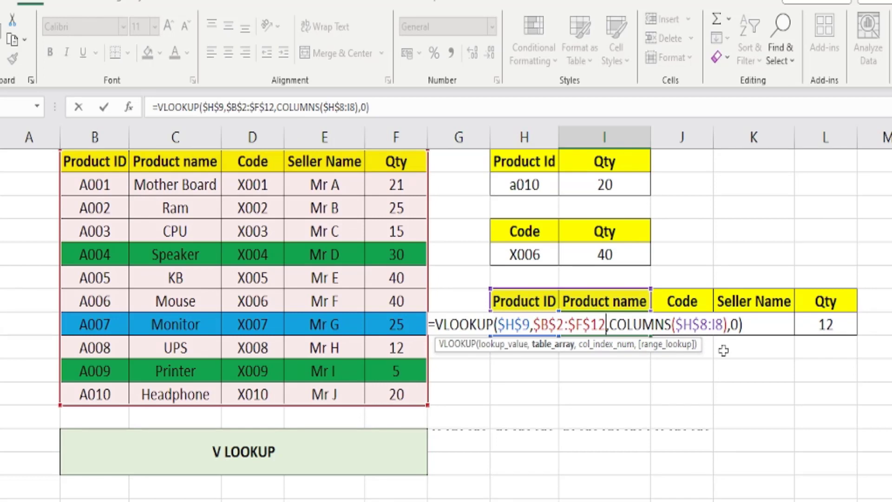
{"action": "key", "text": "ctrl+Return"}
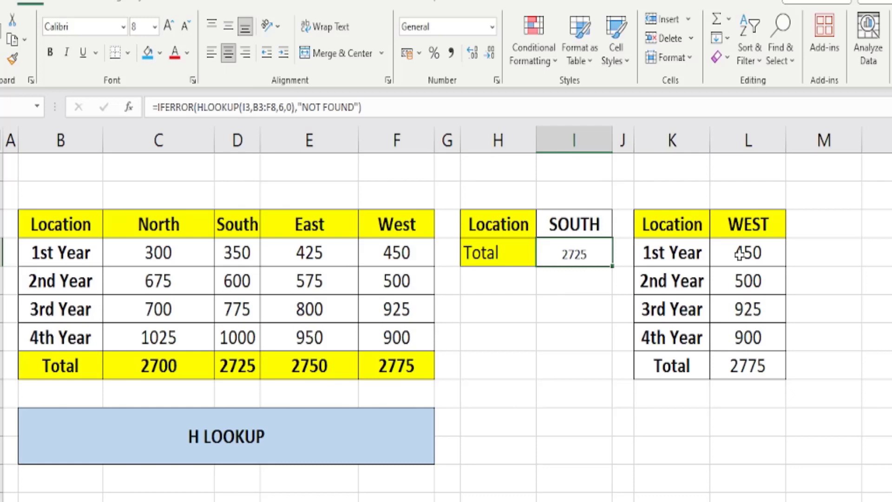
{"action": "key", "text": "F2"}
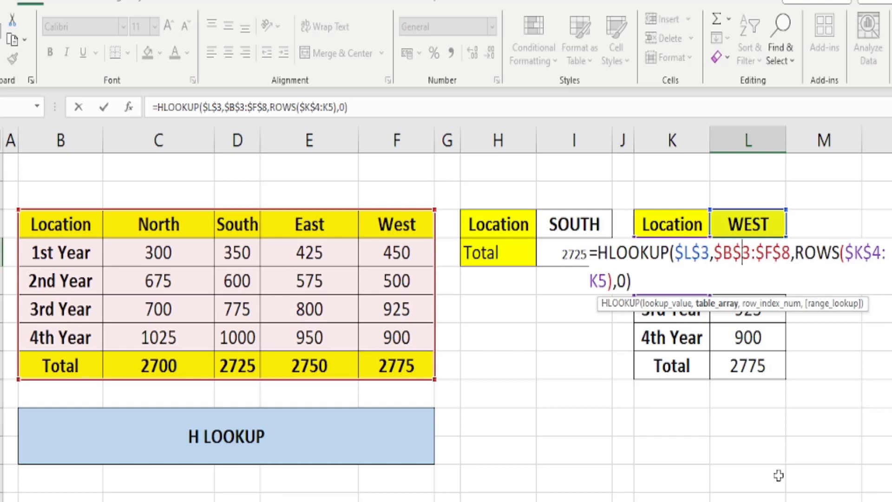
{"action": "key", "text": "Escape"}
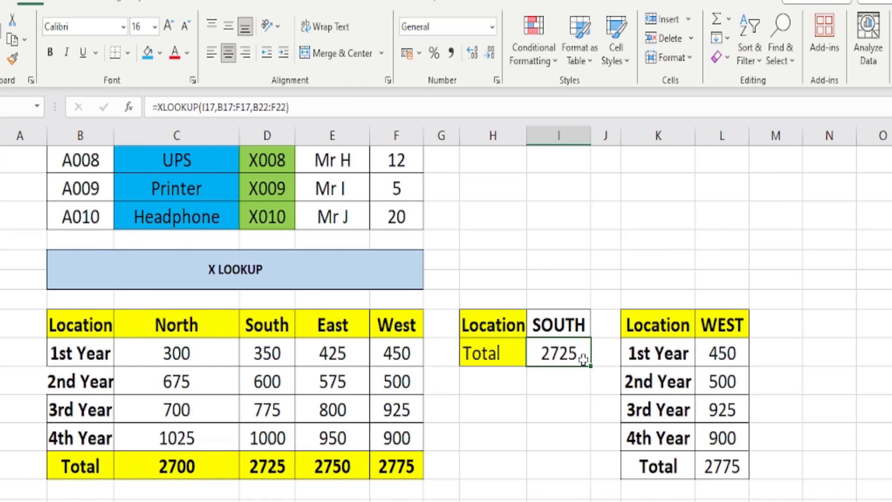
{"action": "double_click", "coordinate": [571, 354]}
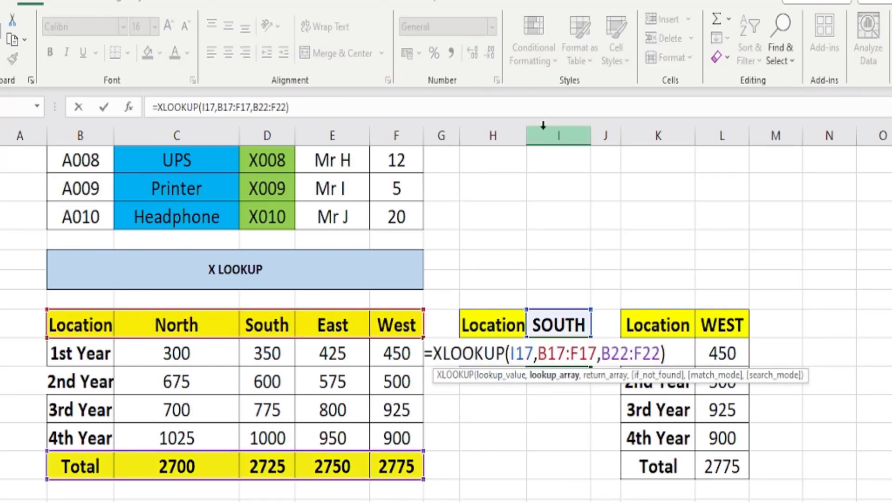
{"action": "key", "text": "Return"}
Clear the location in I17 on the X LOOKUP sheet and review the lookup and return ranges of the Total formula in I18.
{"action": "left_click", "coordinate": [564, 320]}
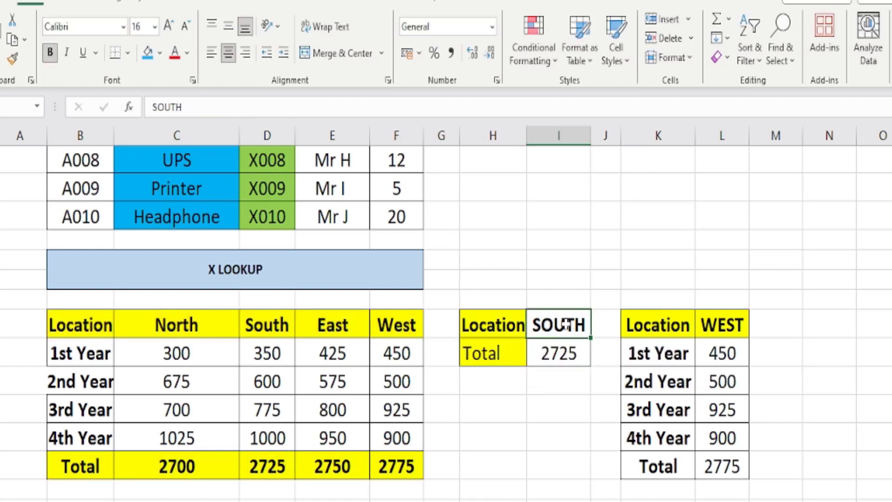
{"action": "key", "text": "Delete"}
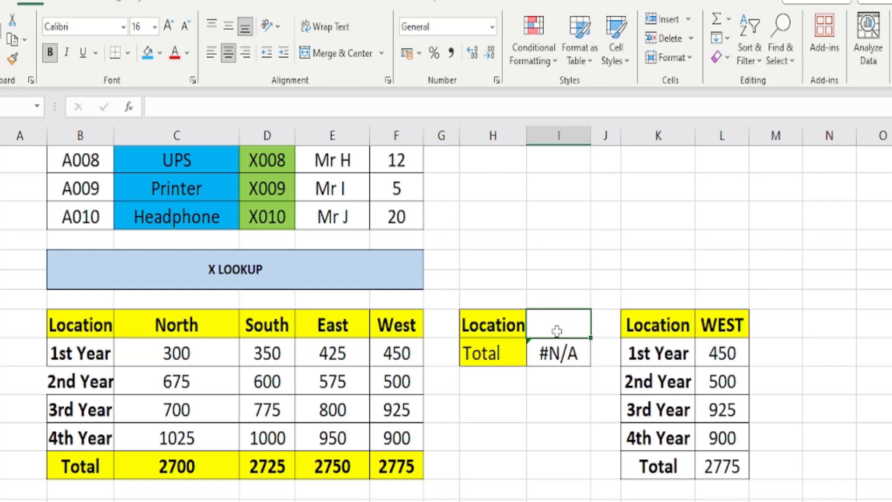
{"action": "double_click", "coordinate": [557, 352]}
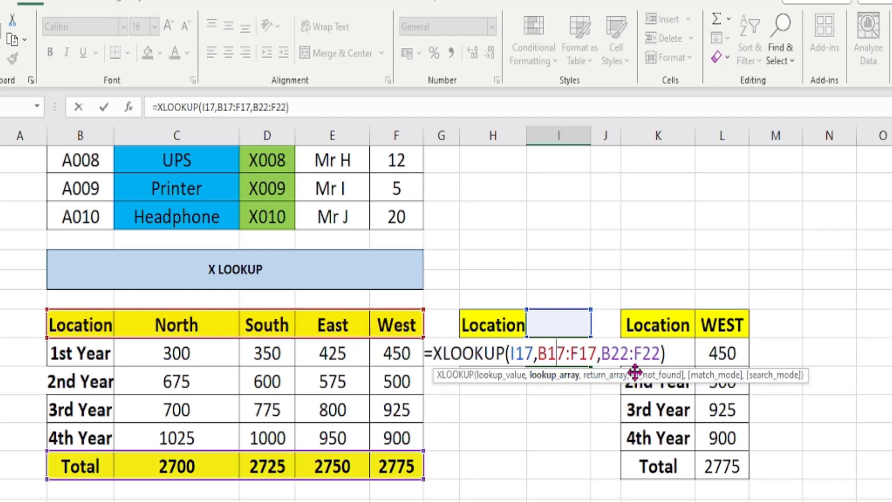
{"action": "key", "text": "Return"}
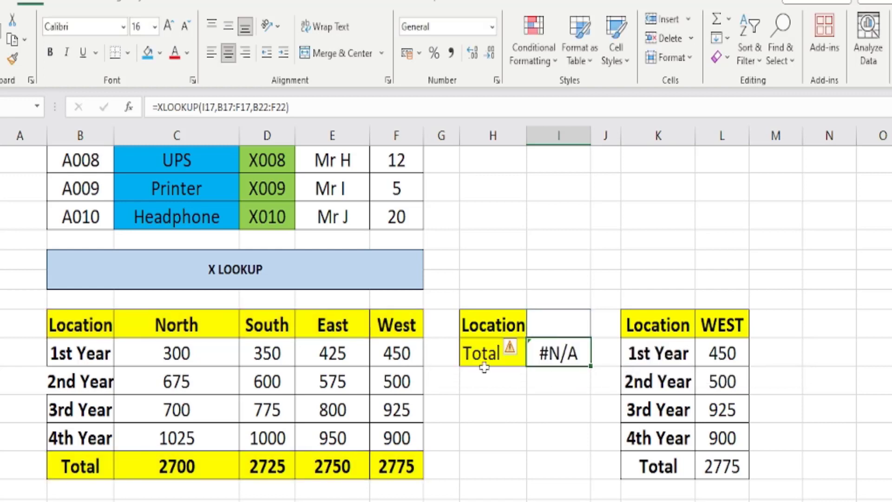
{"action": "left_click", "coordinate": [492, 355]}
{"action": "mouse_move", "coordinate": [492, 346]}
{"action": "left_mouse_down"}
{"action": "mouse_move", "coordinate": [484, 428]}
{"action": "mouse_move", "coordinate": [478, 352]}
{"action": "left_mouse_up"}
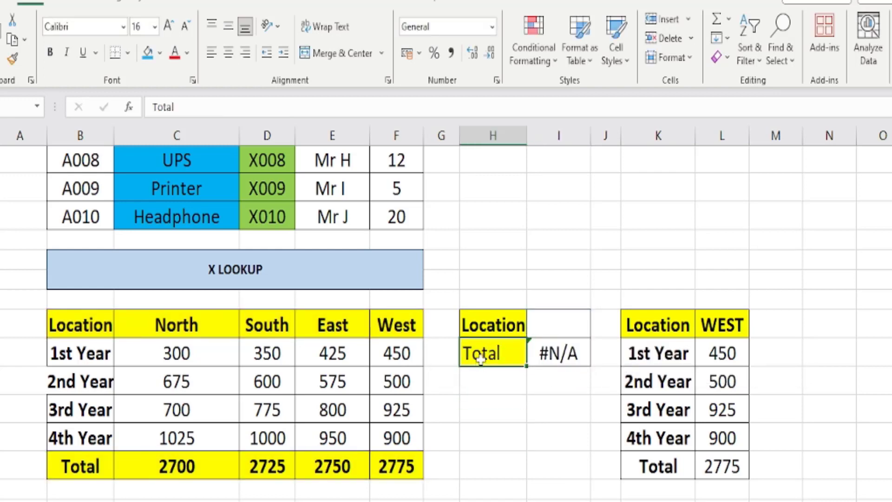
{"action": "left_click", "coordinate": [546, 357]}
{"action": "double_click", "coordinate": [546, 357]}
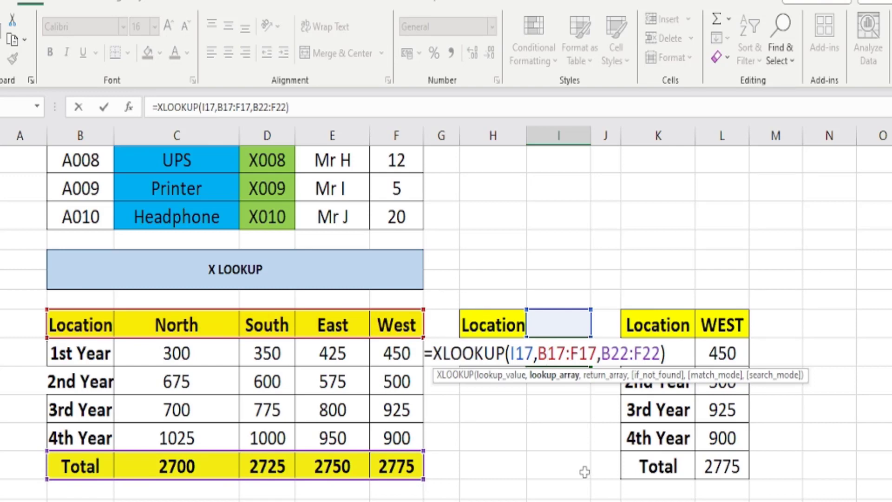
{"action": "key", "text": "ctrl+Return"}
Test the XLOOKUP Total in I18 by entering the location EAST and then the unlisted location ABC in I17.
{"action": "left_click", "coordinate": [543, 319]}
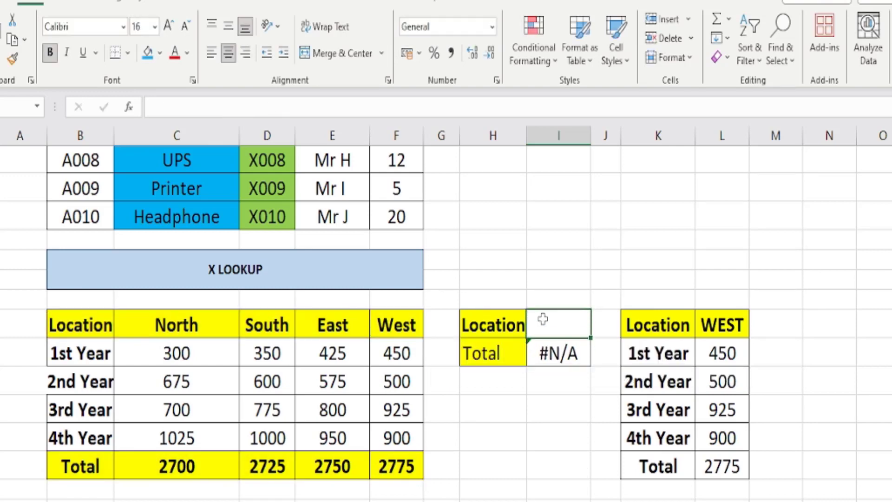
{"action": "type", "text": "EAST"}
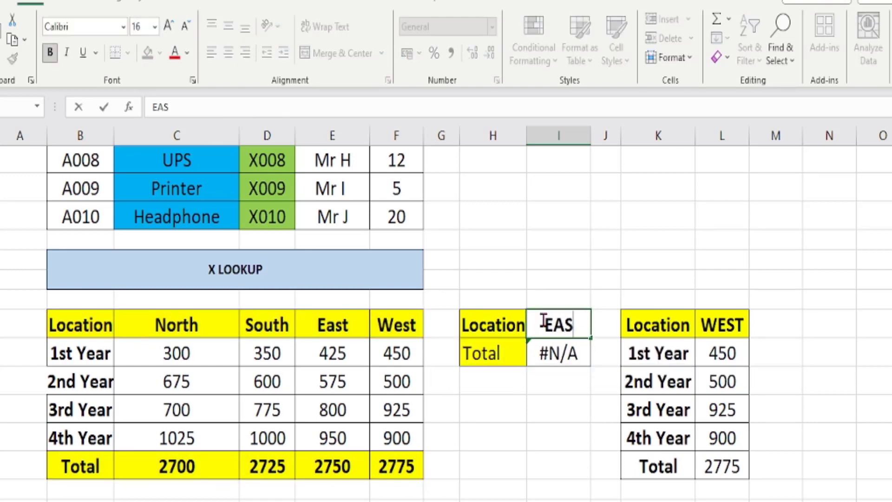
{"action": "key", "text": "Return"}
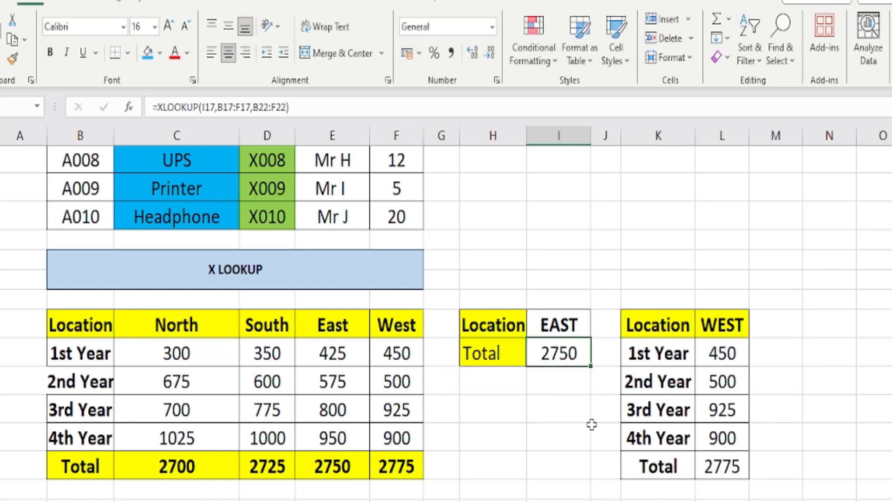
{"action": "key", "text": "Up"}
{"action": "type", "text": "ABC"}
{"action": "key", "text": "Return"}
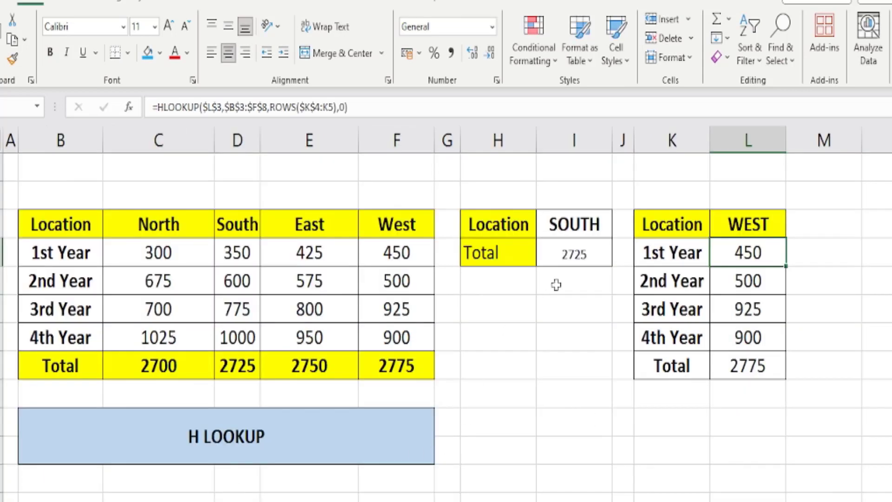
Compare the IFERROR and HLOOKUP formula in I4 on the H LOOKUP sheet with the XLOOKUP formula in I18.
{"action": "double_click", "coordinate": [573, 255]}
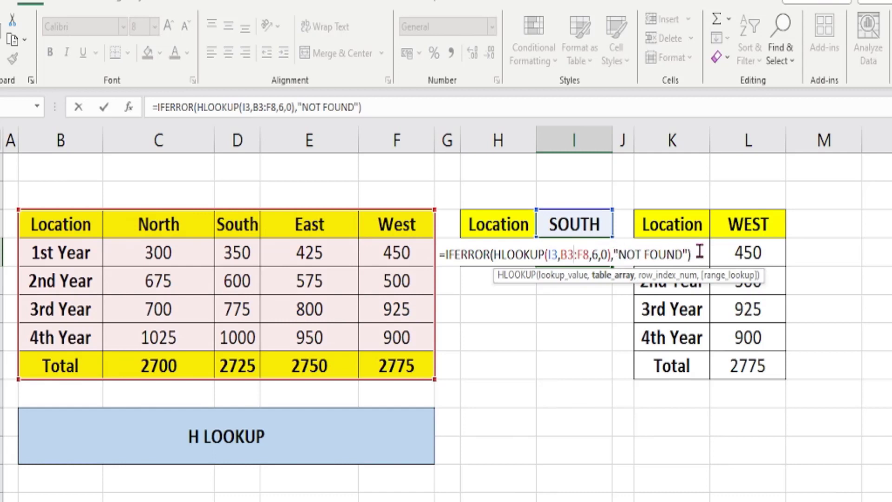
{"action": "key", "text": "ctrl+Return"}
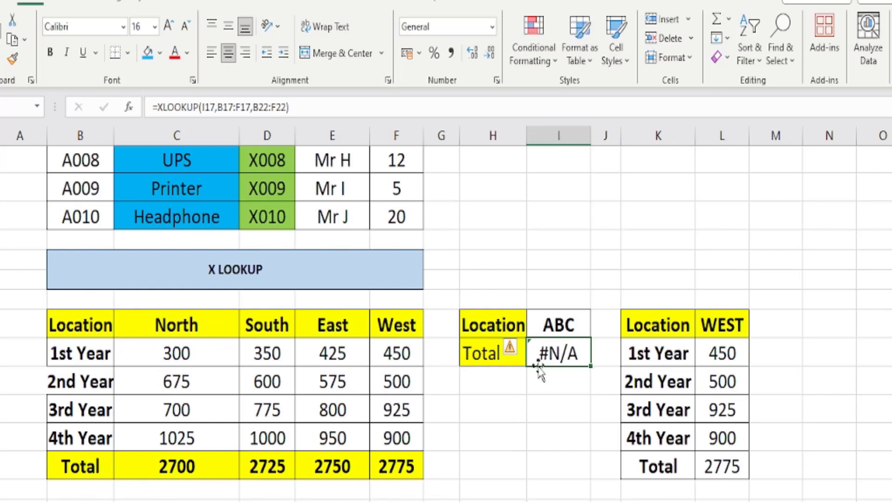
{"action": "double_click", "coordinate": [547, 352]}
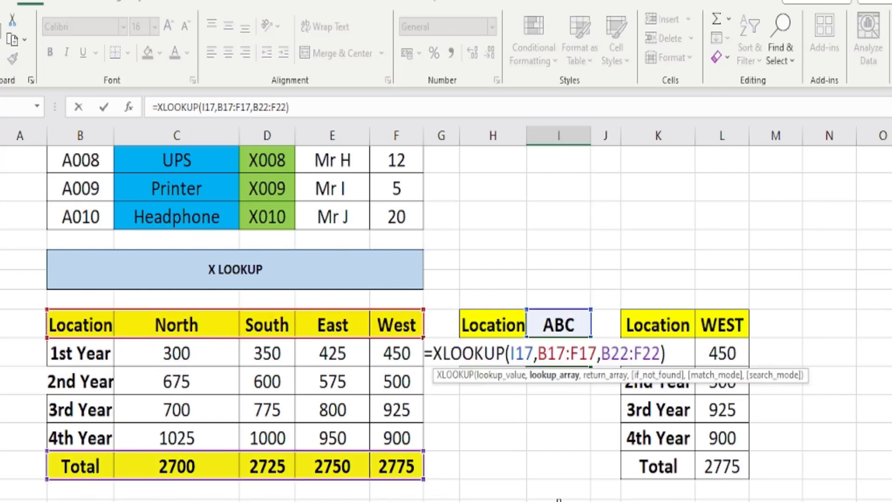
{"action": "key", "text": "Escape"}
Set the location in I17 on the X LOOKUP sheet to WEST.
{"action": "left_click", "coordinate": [556, 324]}
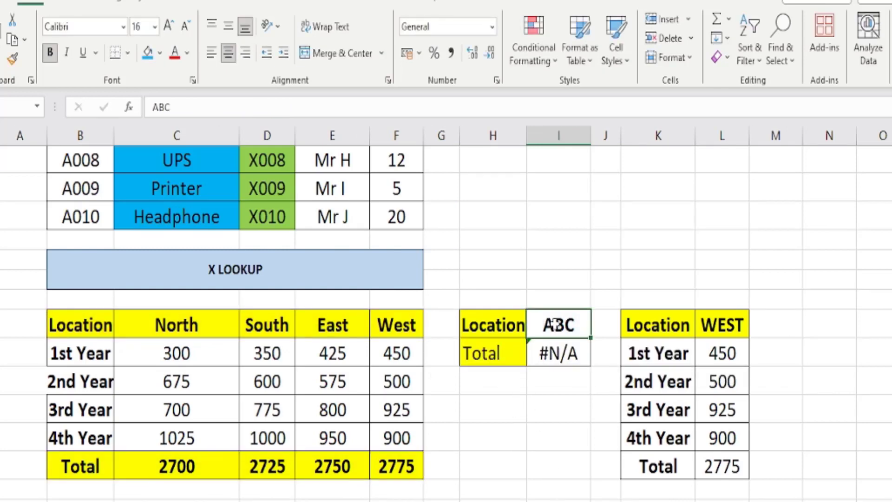
{"action": "type", "text": "WEST"}
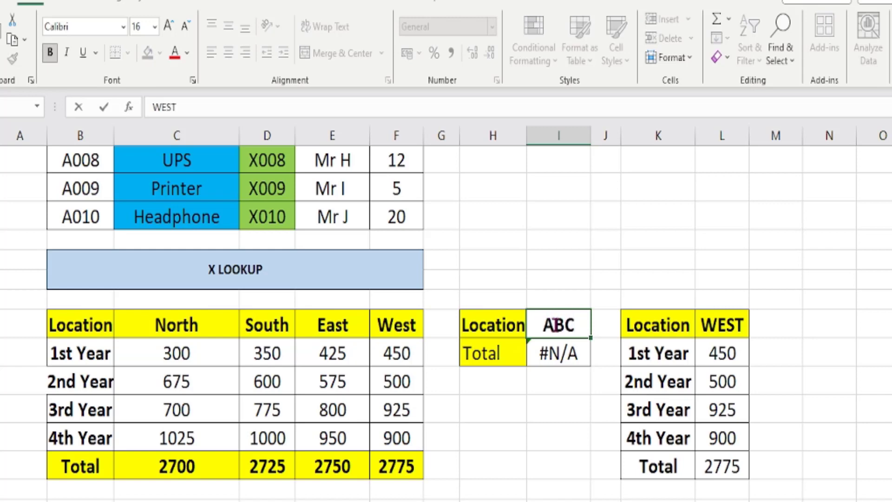
{"action": "key", "text": "Return"}
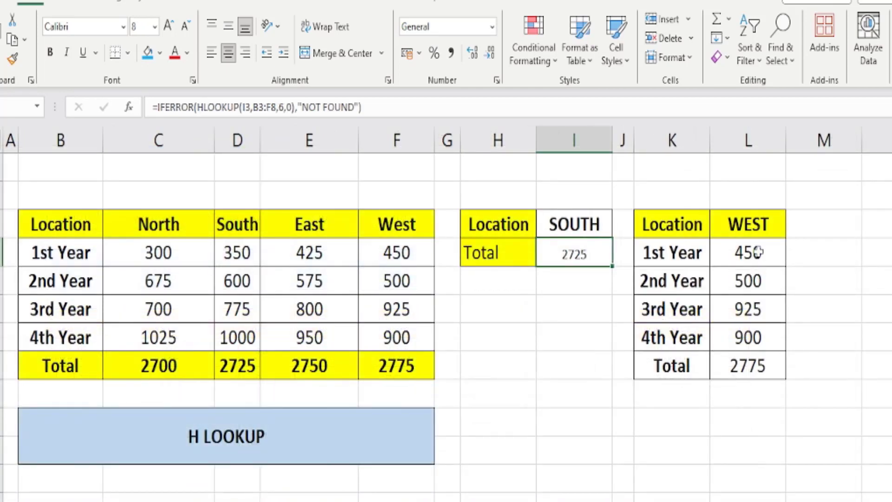
Compare the 1st Year HLOOKUP formula in L4 on the H LOOKUP sheet with the XLOOKUP formula in L18 on the X LOOKUP sheet.
{"action": "double_click", "coordinate": [758, 251]}
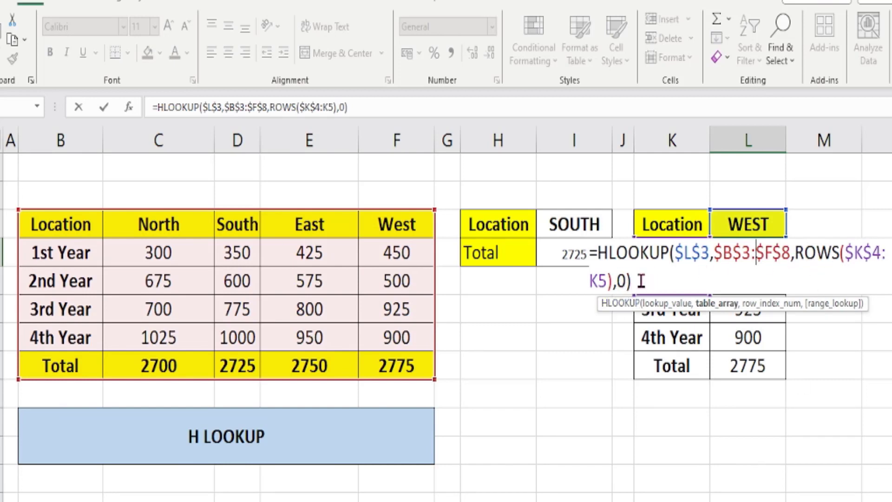
{"action": "key", "text": "ctrl+Return"}
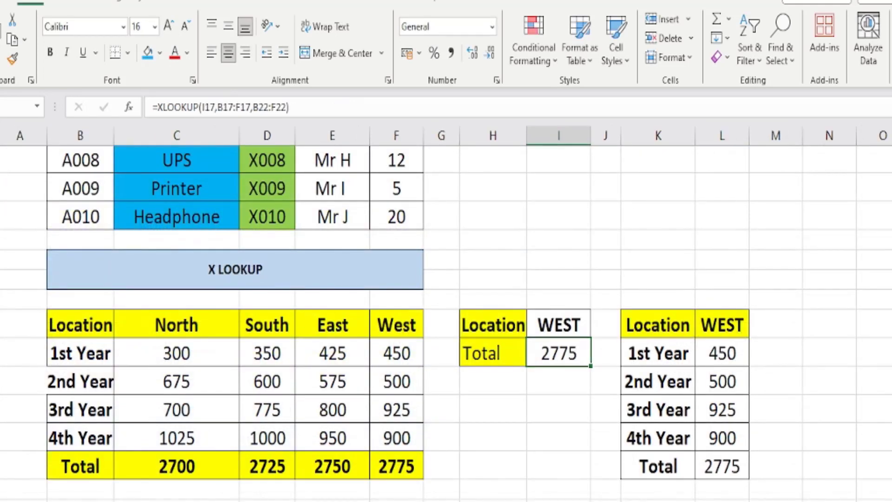
{"action": "scroll", "coordinate": [687, 369], "scroll_direction": "right", "scroll_amount": 2}
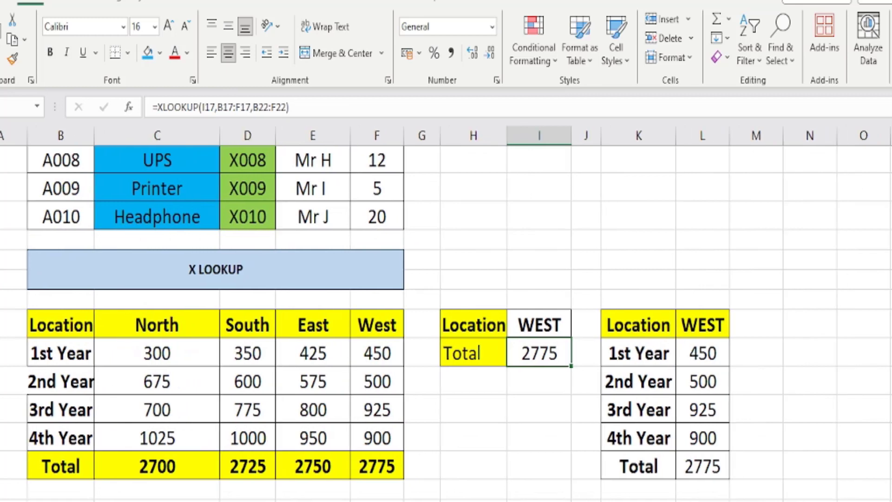
{"action": "left_click", "coordinate": [680, 355]}
{"action": "key", "text": "F2"}
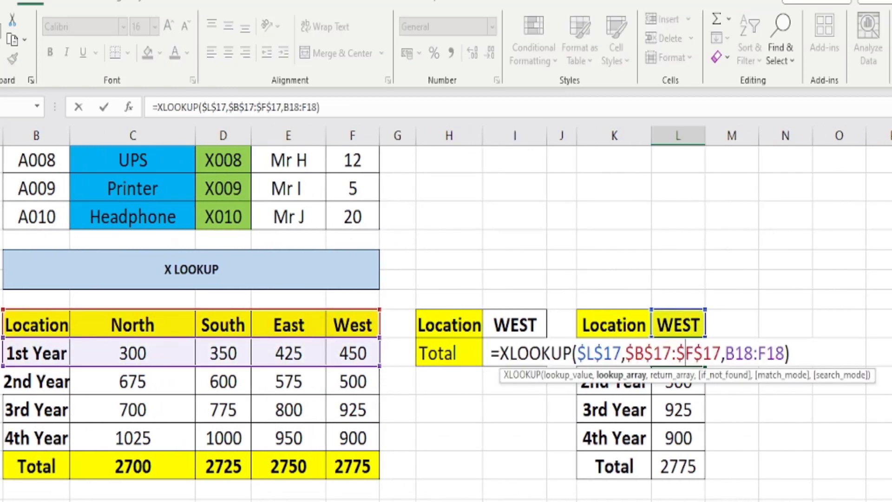
{"action": "key", "text": "Escape"}
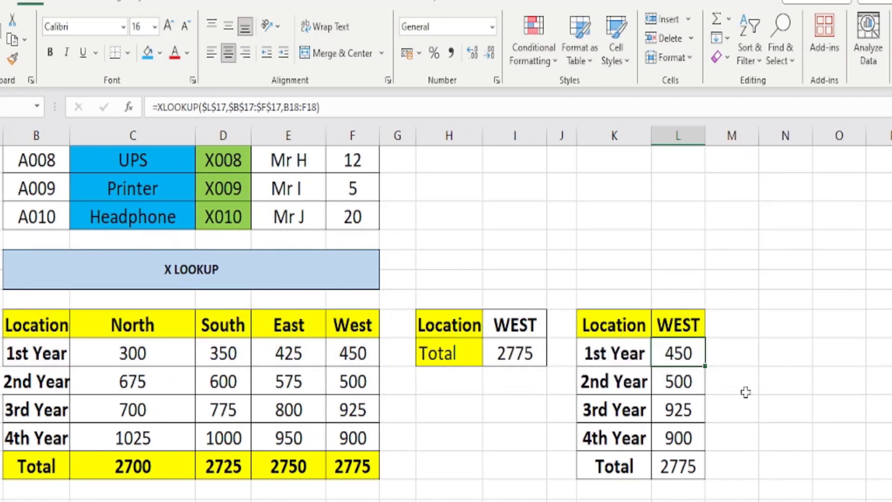
Replace the location in L17 of the yearly lookup table with EAST.
{"action": "left_click", "coordinate": [677, 320]}
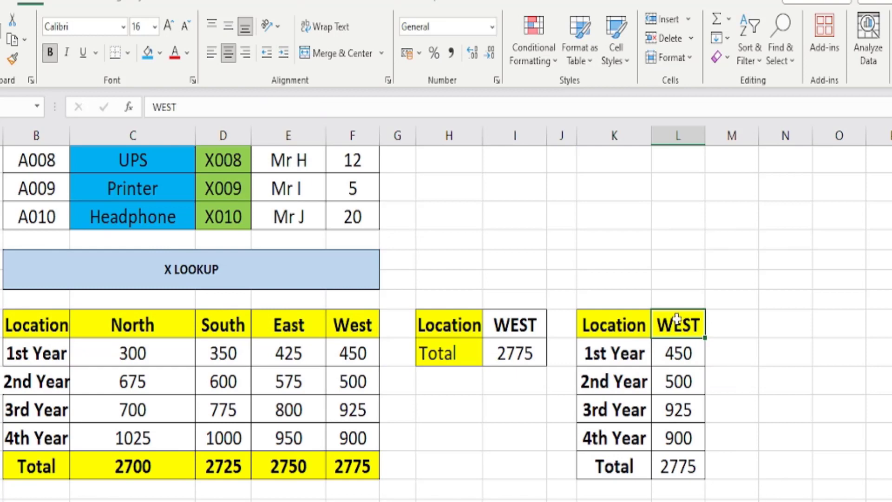
{"action": "key", "text": "Delete"}
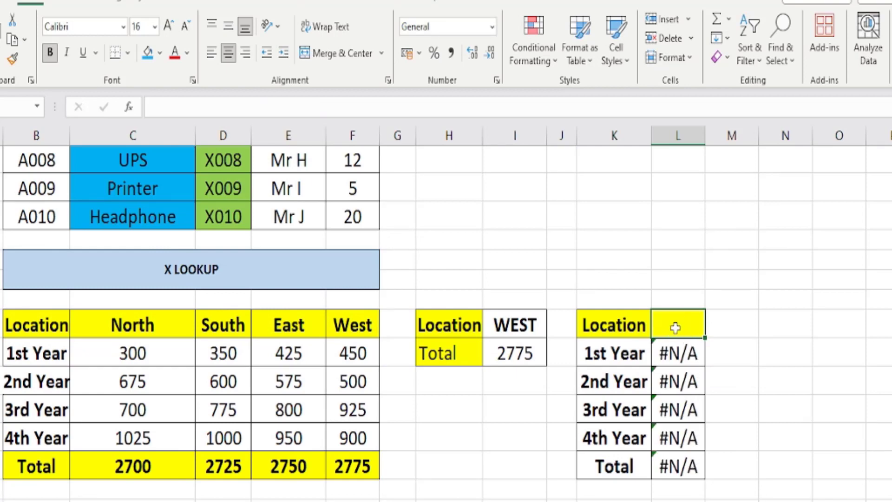
{"action": "type", "text": "EAST"}
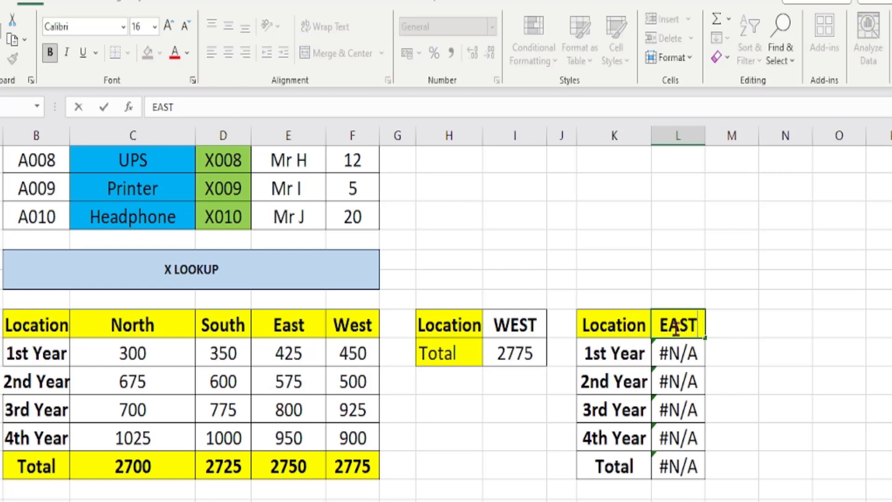
{"action": "key", "text": "Return"}
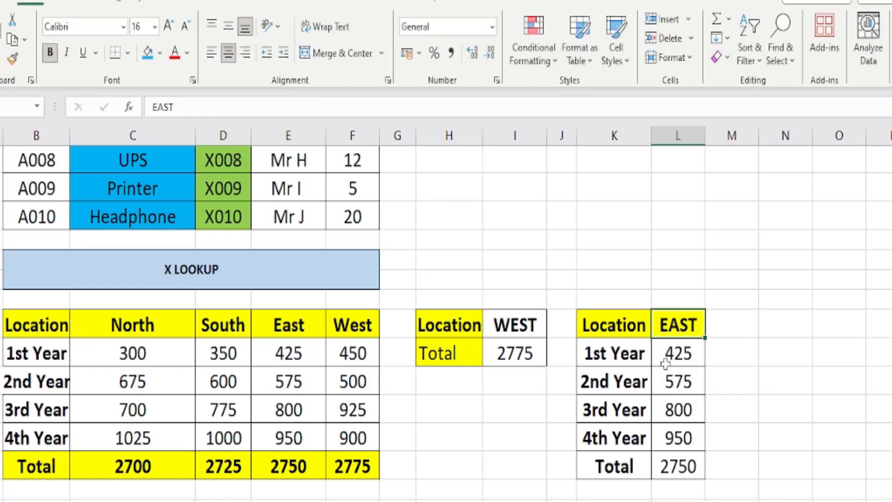
Examine the 1st Year XLOOKUP formula in L18 and the location and year labels of the yearly lookup table.
{"action": "double_click", "coordinate": [666, 357]}
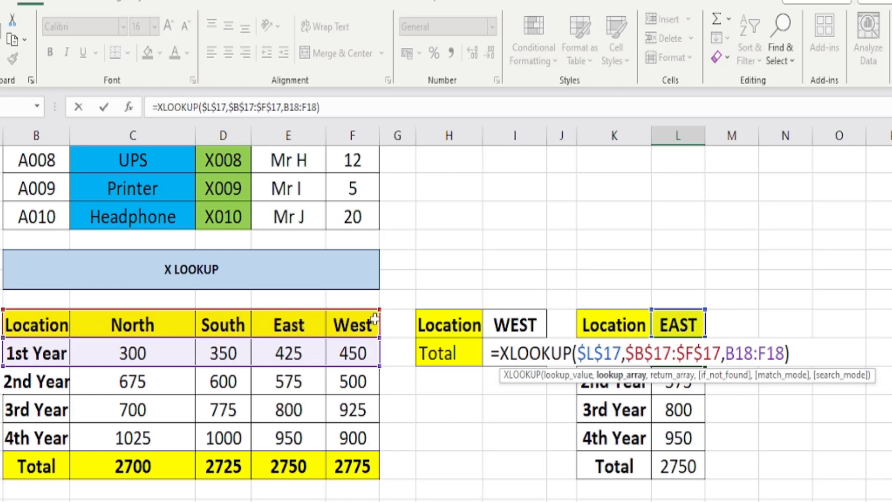
{"action": "key", "text": "ctrl+Return"}
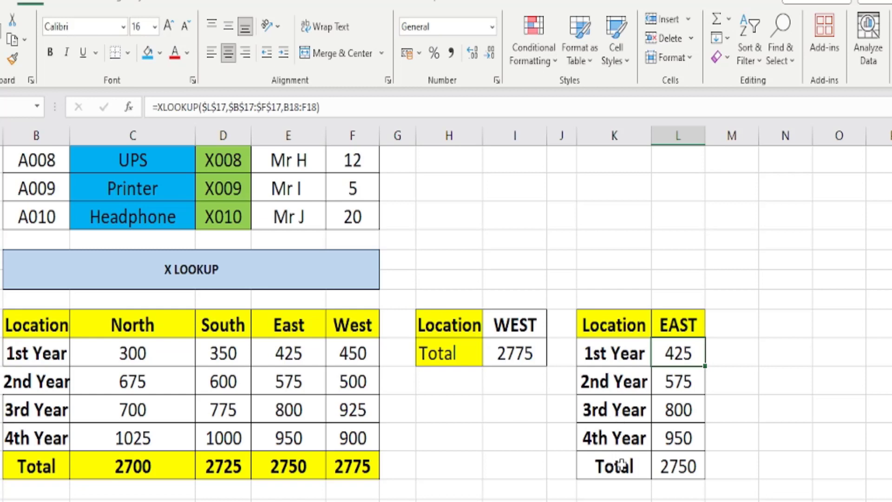
{"action": "left_click_drag", "start_coordinate": [621, 321], "coordinate": [620, 462]}
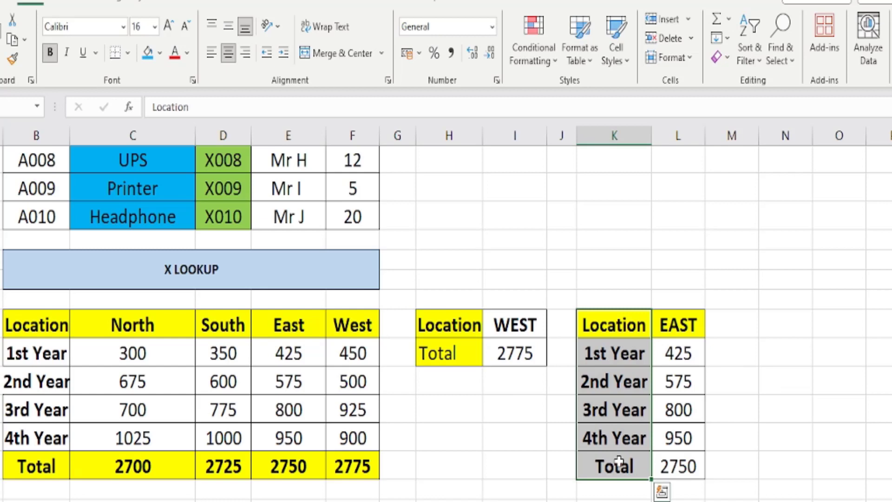
{"action": "left_click", "coordinate": [671, 331]}
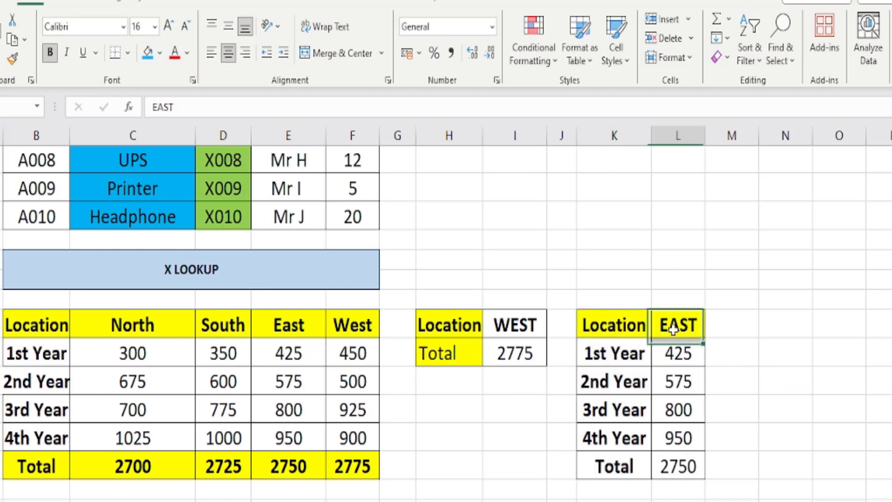
{"action": "double_click", "coordinate": [674, 354]}
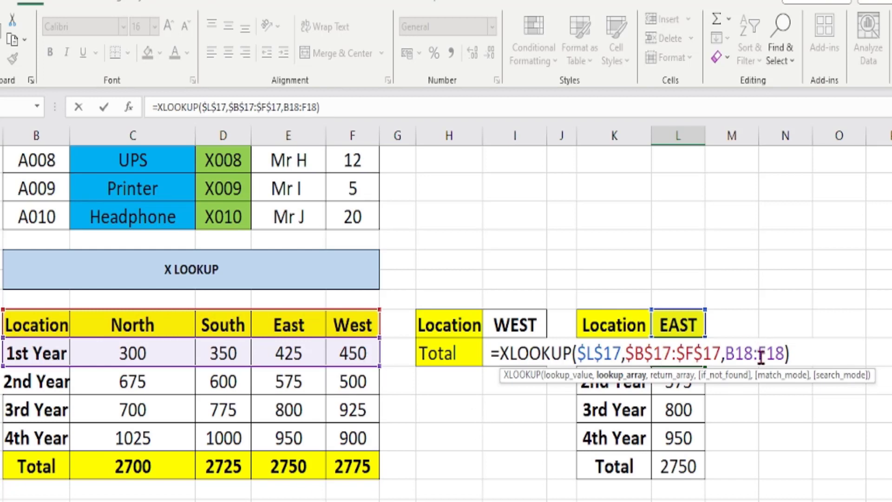
{"action": "key", "text": "Escape"}
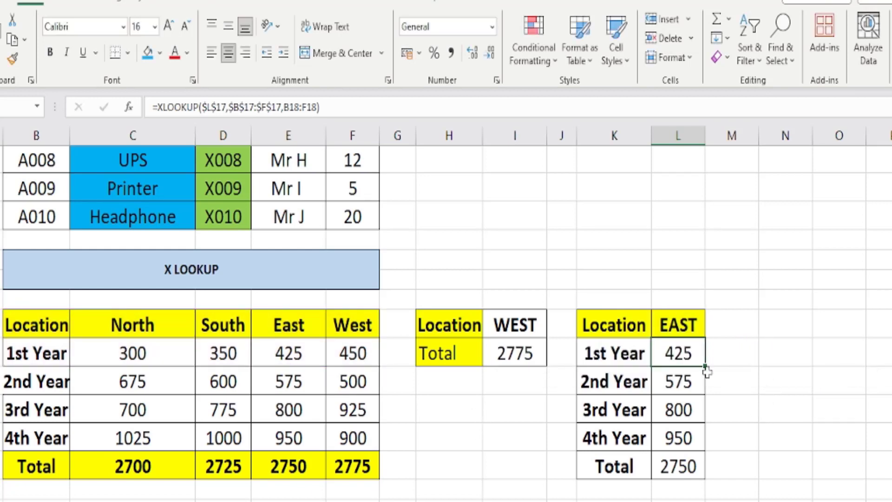
Fill the L18 XLOOKUP formula down through L22 and check the return ranges in the 2nd and 3rd Year formulas.
{"action": "left_click_drag", "start_coordinate": [705, 366], "coordinate": [711, 474]}
{"action": "left_click", "coordinate": [746, 386]}
{"action": "left_click", "coordinate": [701, 388]}
{"action": "double_click", "coordinate": [701, 386]}
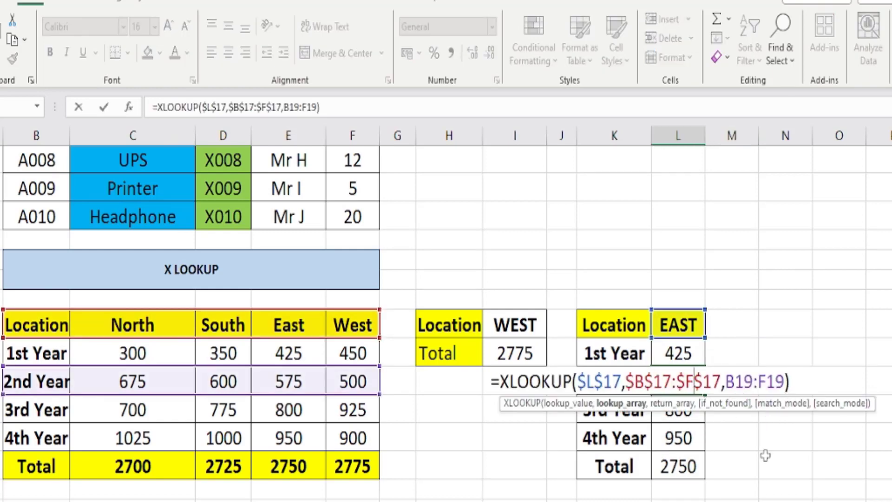
{"action": "key", "text": "Return"}
{"action": "double_click", "coordinate": [683, 408]}
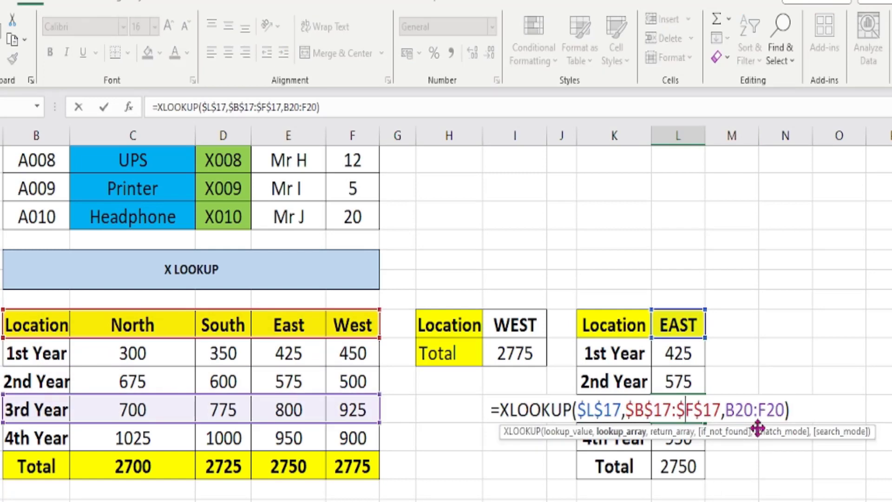
{"action": "key", "text": "Return"}
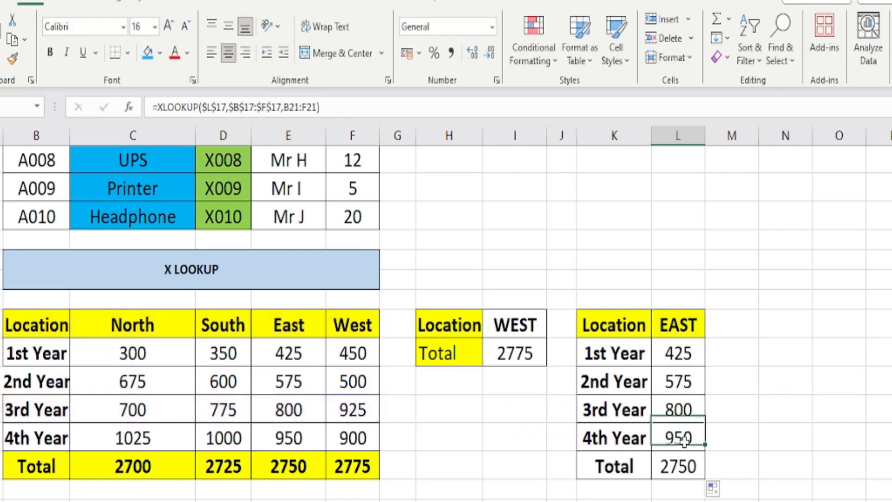
Examine the return ranges of the 4th Year and Total formulas in L21 and L22, and recheck the 2nd Year formula in L19.
{"action": "double_click", "coordinate": [687, 437]}
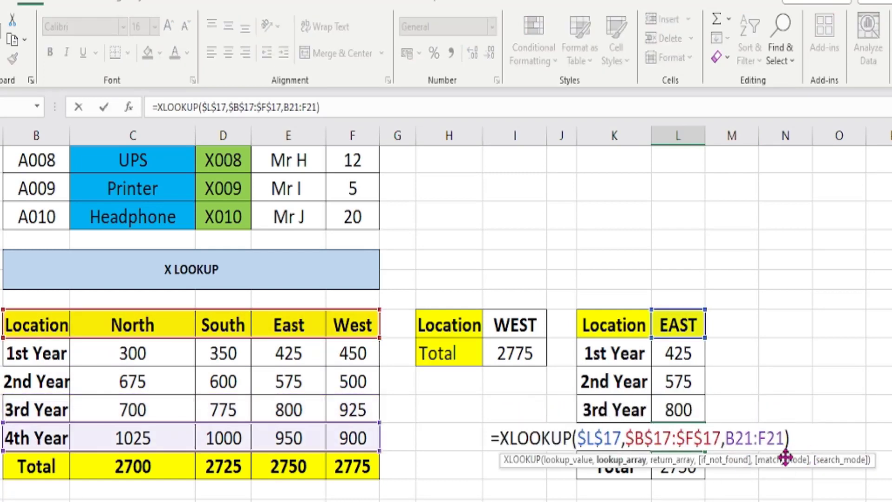
{"action": "key", "text": "Escape"}
{"action": "double_click", "coordinate": [670, 466]}
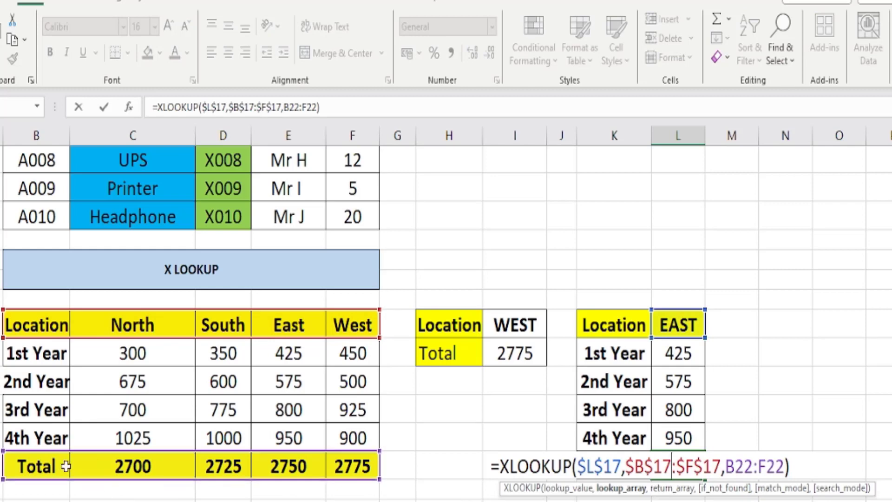
{"action": "key", "text": "ctrl+Return"}
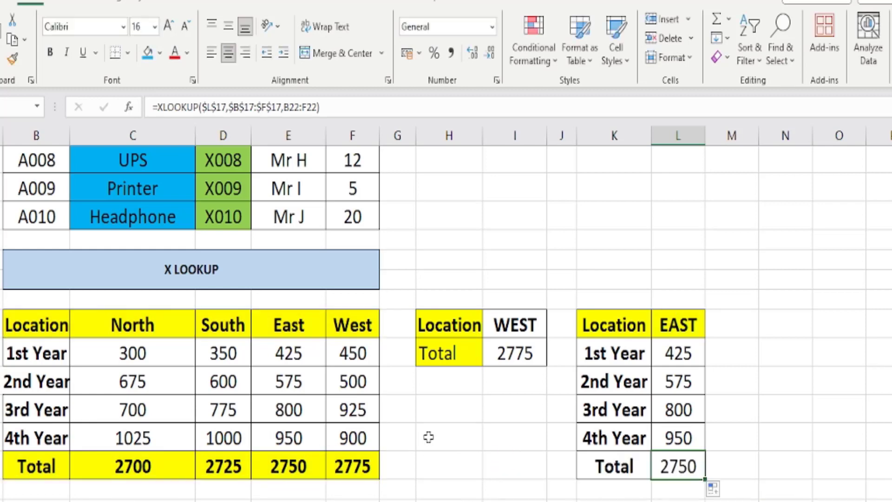
{"action": "left_click", "coordinate": [678, 375]}
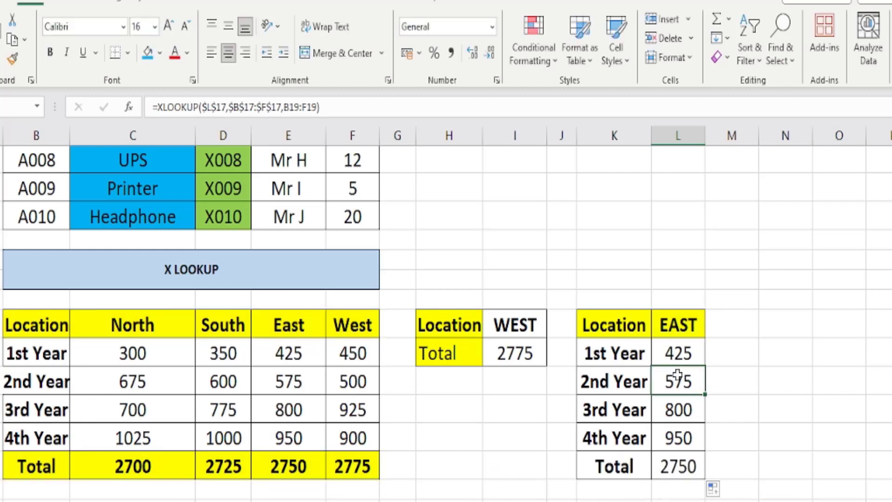
{"action": "double_click", "coordinate": [677, 375]}
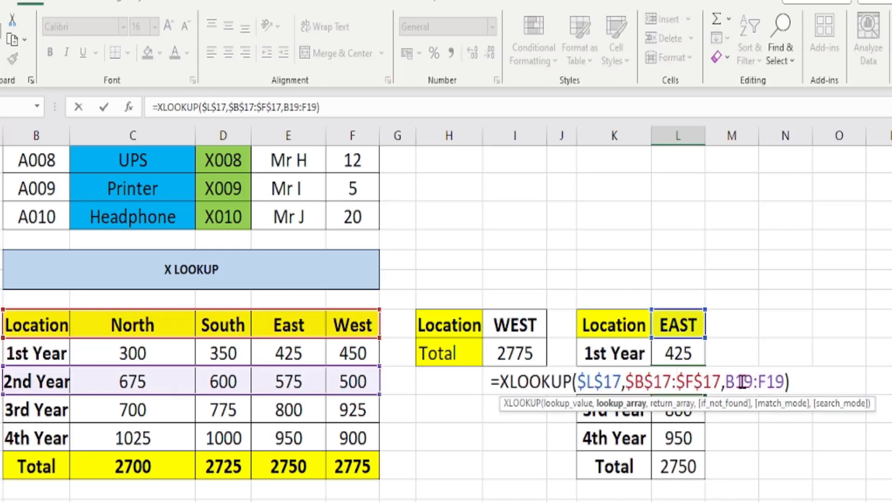
{"action": "key", "text": "Escape"}
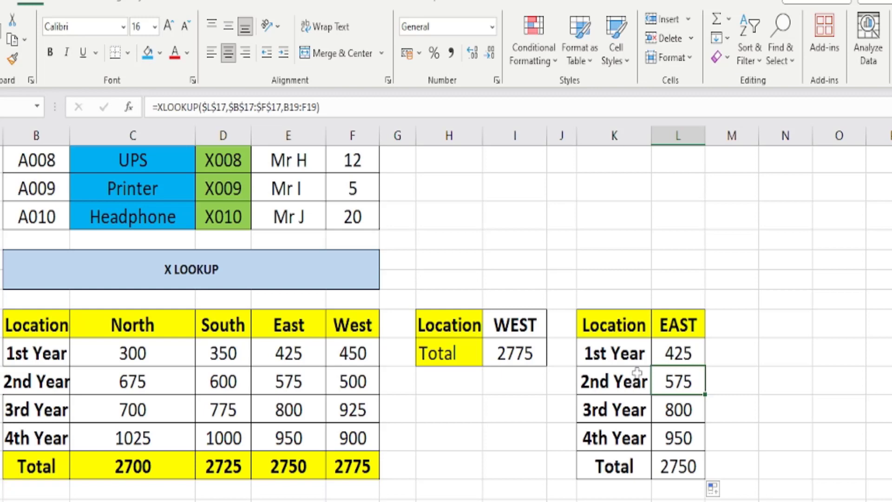
Set the location in L17 of the yearly lookup table to WEST.
{"action": "left_click", "coordinate": [672, 329]}
{"action": "type", "text": "WEST"}
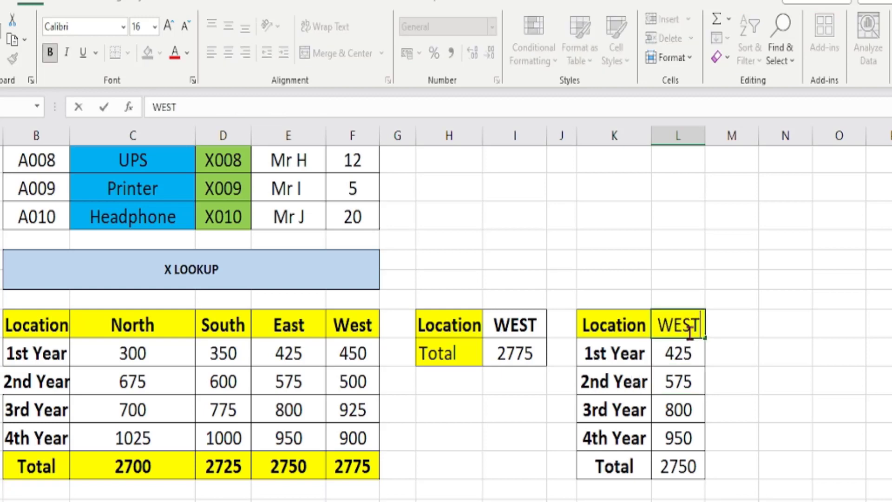
{"action": "key", "text": "Return"}
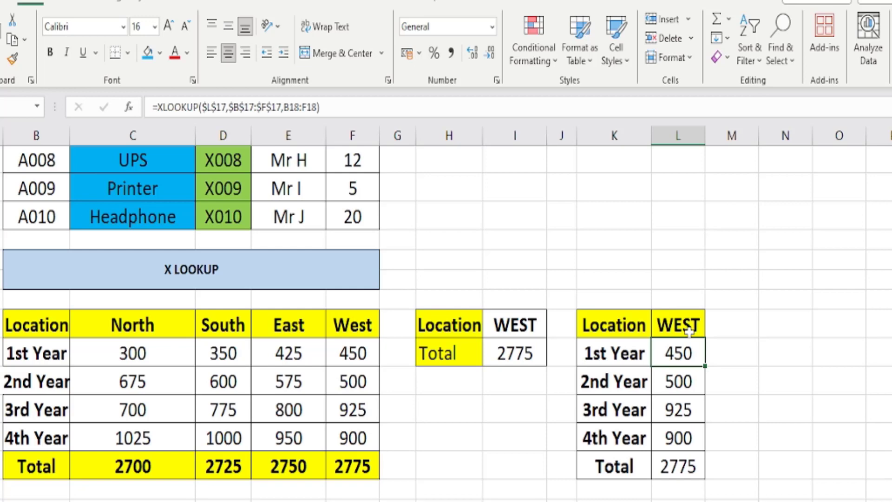
{"action": "scroll", "coordinate": [689, 331], "scroll_direction": "down", "scroll_amount": 1}
{"action": "scroll", "coordinate": [689, 331], "scroll_direction": "up", "scroll_amount": 2}
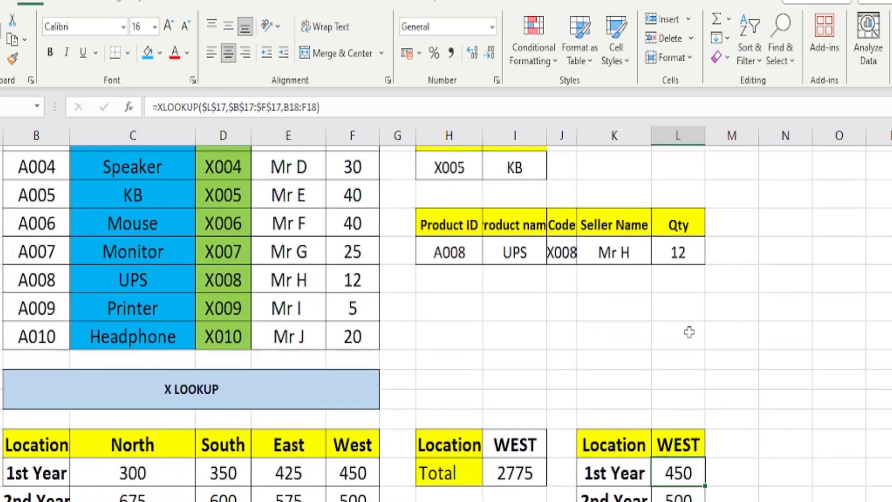
{"action": "scroll", "coordinate": [689, 331], "scroll_direction": "down", "scroll_amount": 2}
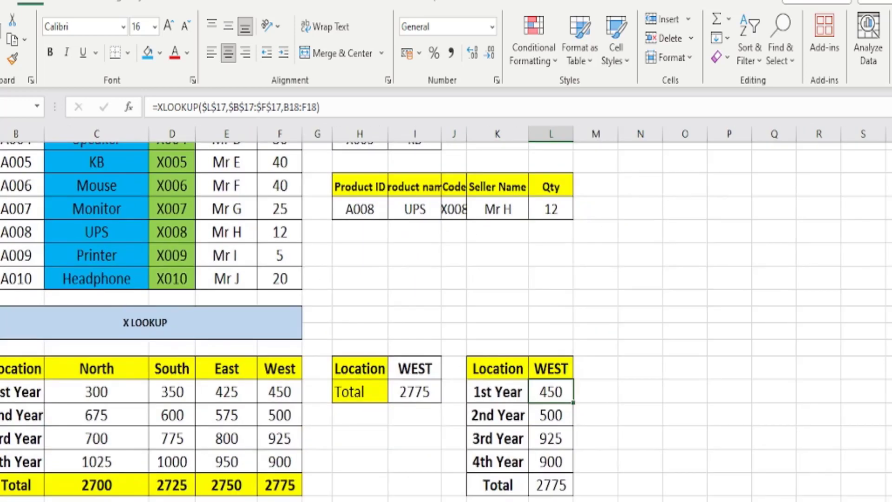
{"action": "scroll", "coordinate": [446, 313], "scroll_direction": "up", "scroll_amount": 4}
{"action": "scroll", "coordinate": [446, 314], "scroll_direction": "left", "scroll_amount": 1}
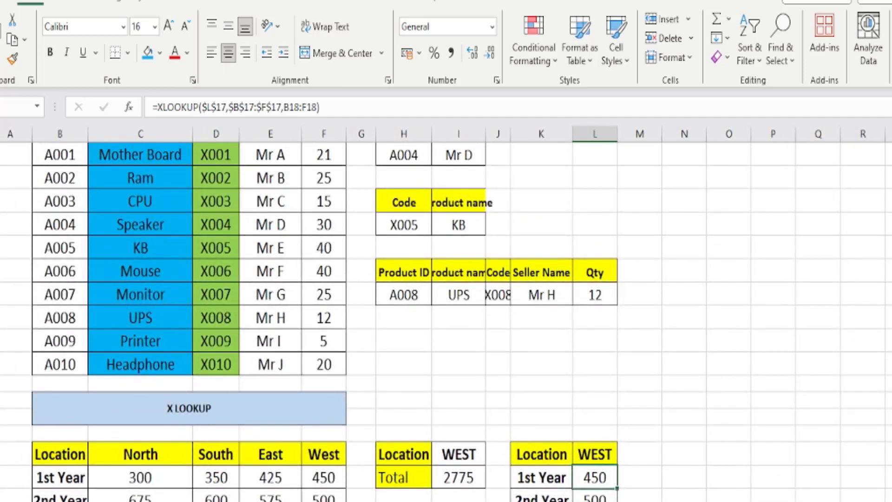
{"action": "scroll", "coordinate": [446, 314], "scroll_direction": "down", "scroll_amount": 1}
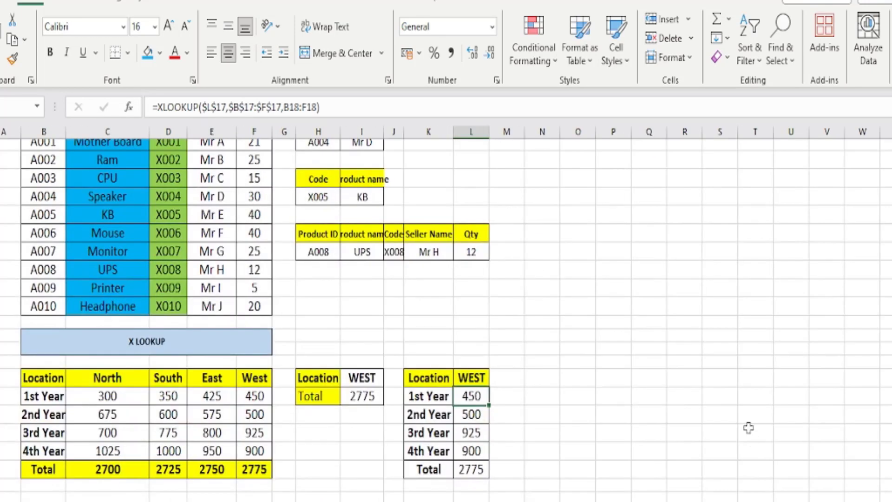
{"action": "left_click", "coordinate": [652, 308]}
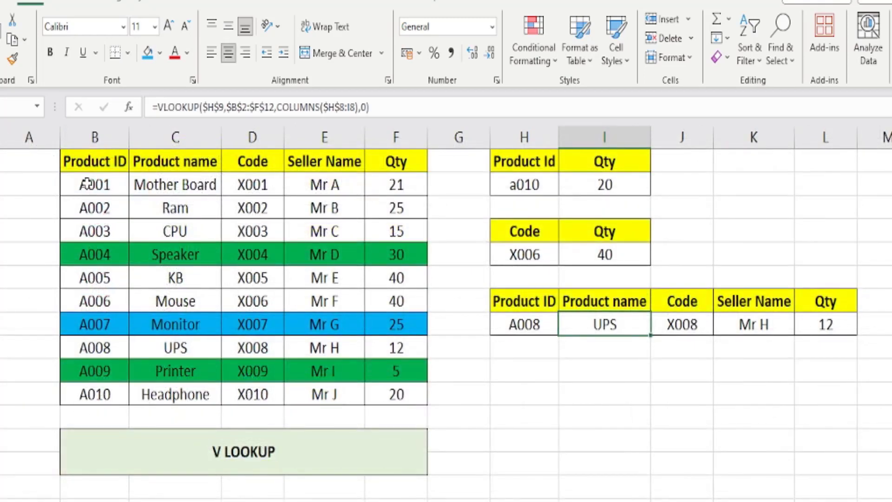
Review the Product ID column of the product table on the V LOOKUP sheet as the leading lookup column.
{"action": "left_click_drag", "start_coordinate": [83, 184], "coordinate": [85, 398]}
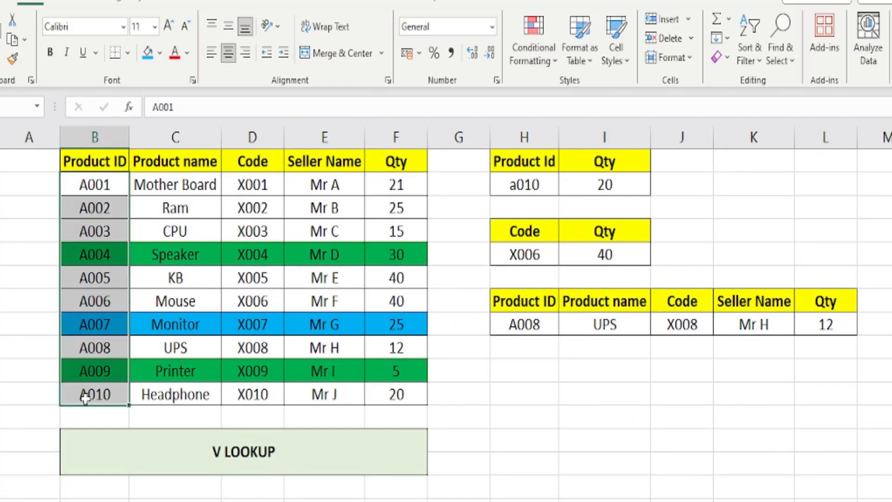
{"action": "left_click_drag", "start_coordinate": [83, 184], "coordinate": [91, 409]}
{"action": "left_click", "coordinate": [175, 395]}
{"action": "left_click", "coordinate": [214, 204]}
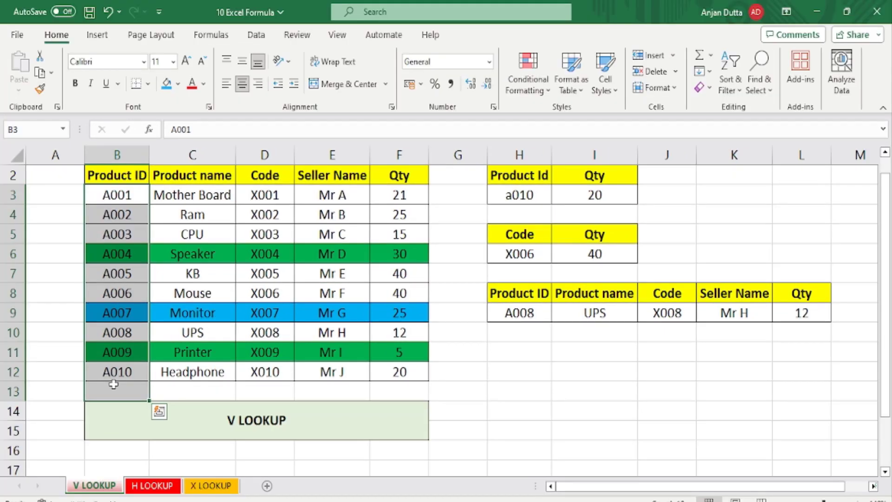
Return to the X LOOKUP sheet and inspect the arguments of the XLOOKUP formula in L18.
{"action": "left_click", "coordinate": [212, 486]}
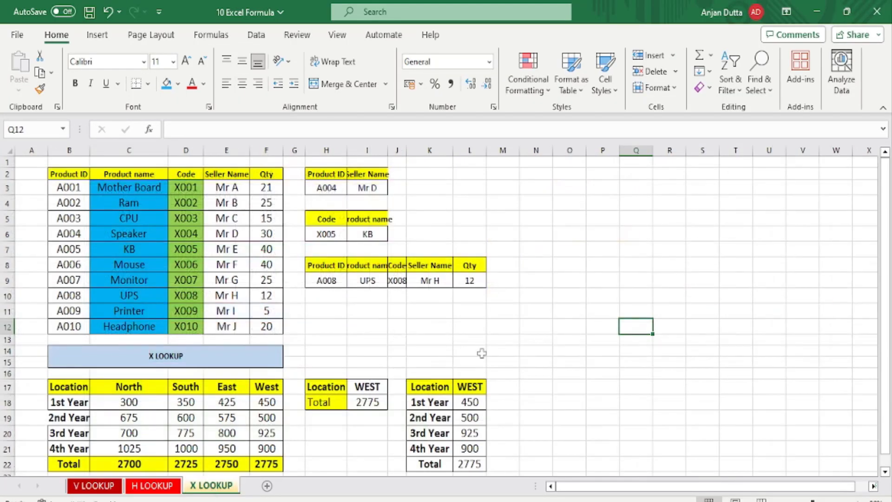
{"action": "left_click", "coordinate": [468, 404]}
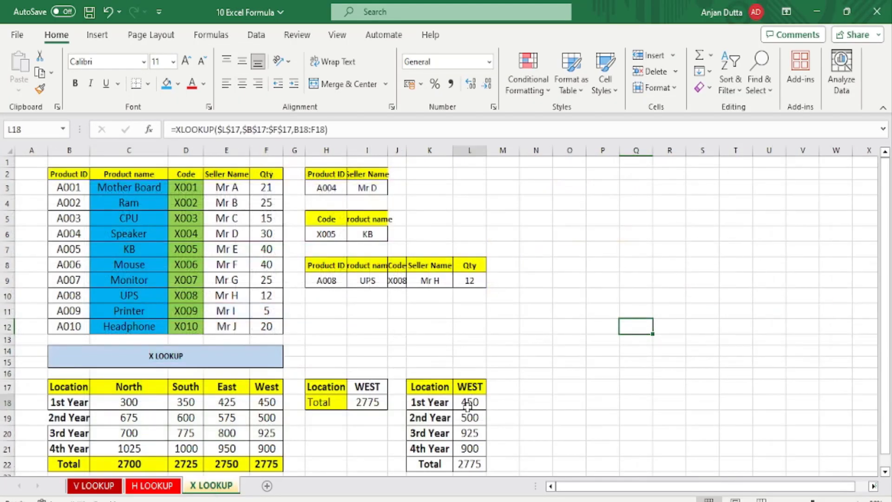
{"action": "double_click", "coordinate": [468, 404]}
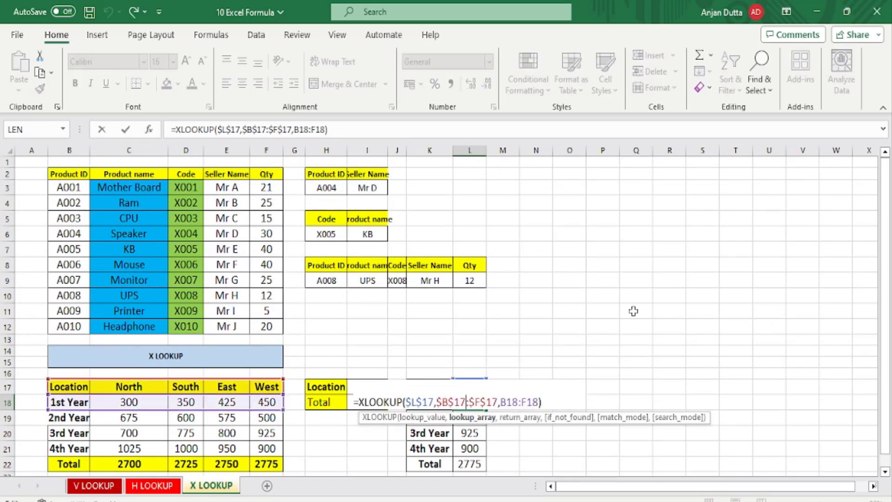
{"action": "key", "text": "Escape"}
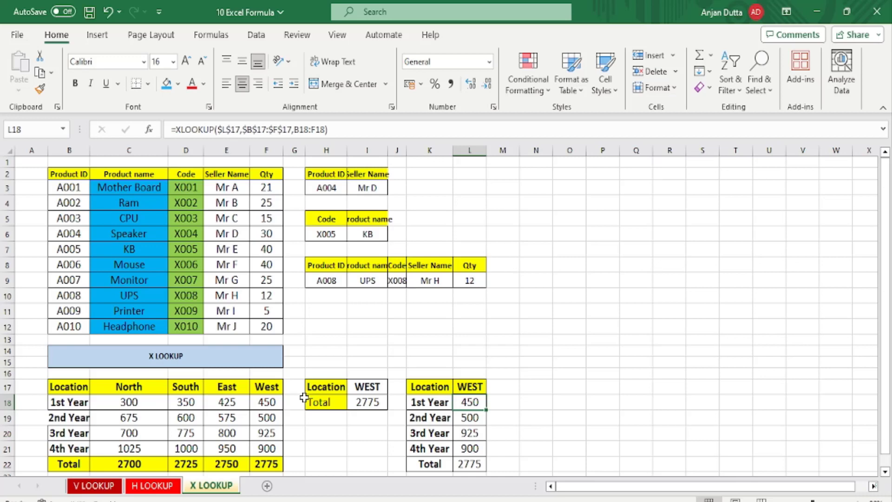
Autofit the widths of columns I, J and K on the X LOOKUP sheet to their contents.
{"action": "double_click", "coordinate": [388, 150]}
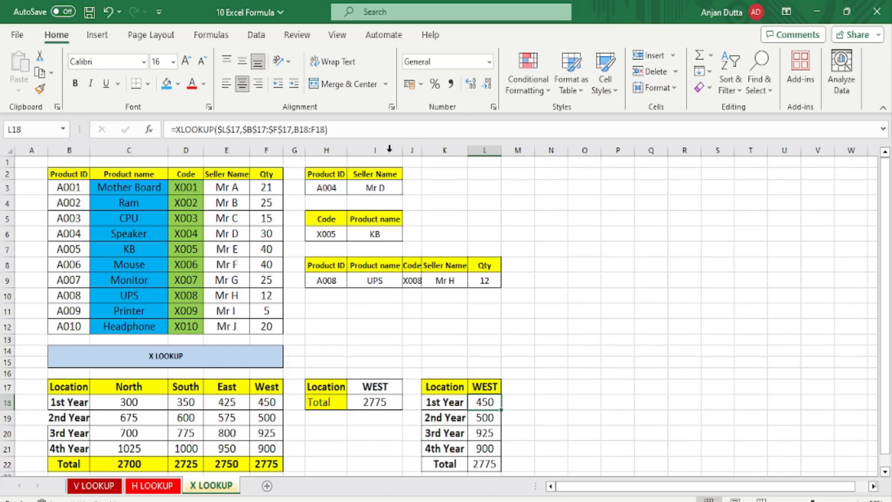
{"action": "double_click", "coordinate": [422, 151]}
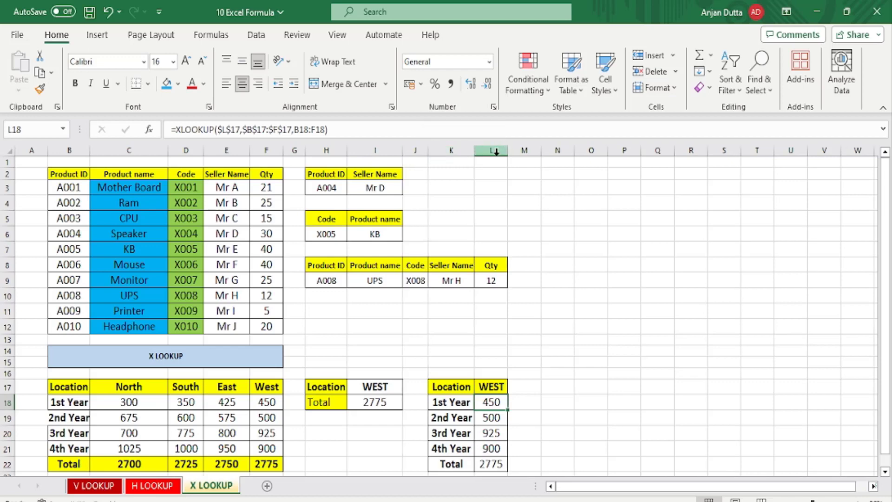
{"action": "double_click", "coordinate": [474, 150]}
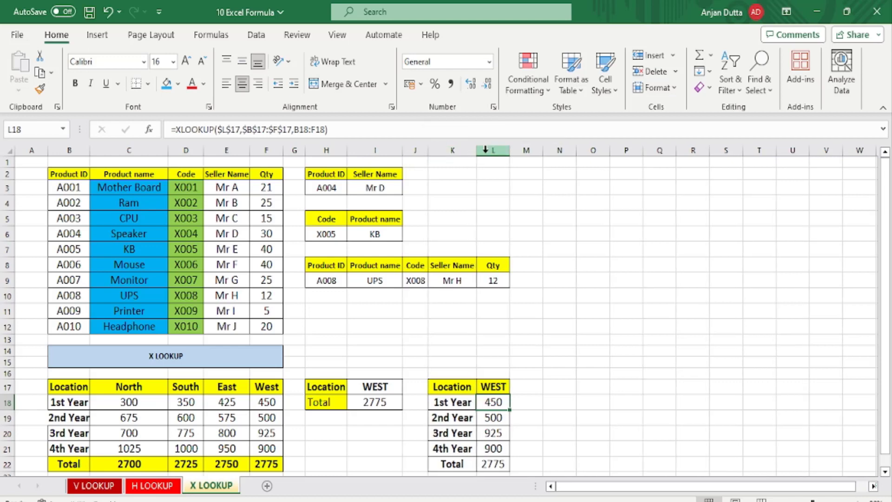